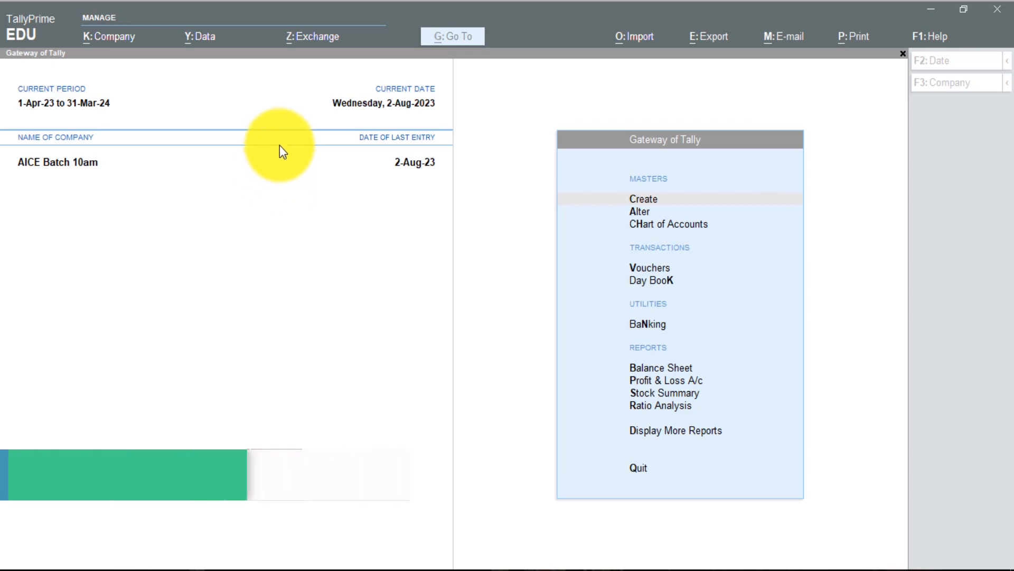
{"action": "left_click", "coordinate": [226, 44]}
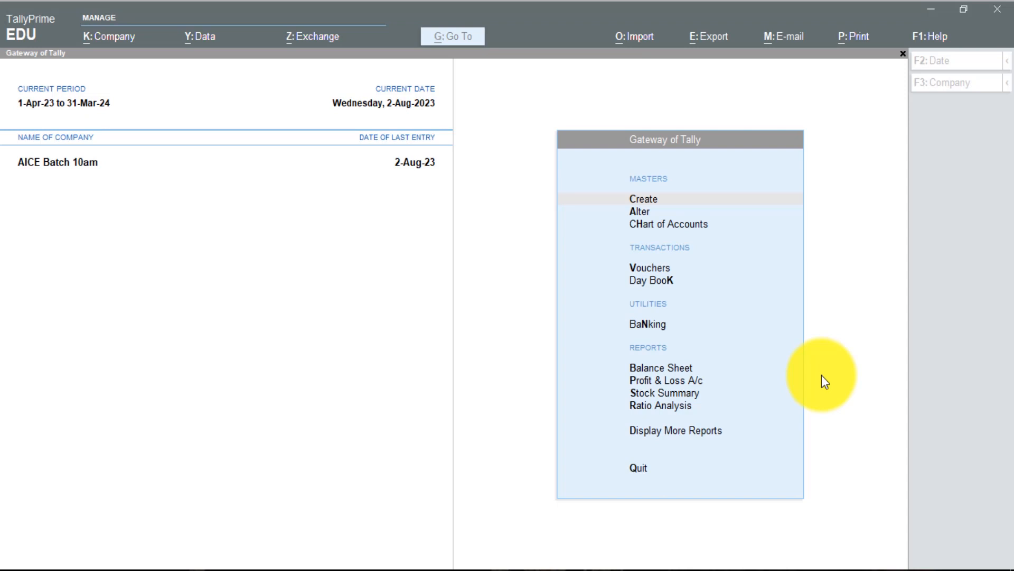
{"action": "left_click", "coordinate": [353, 288]}
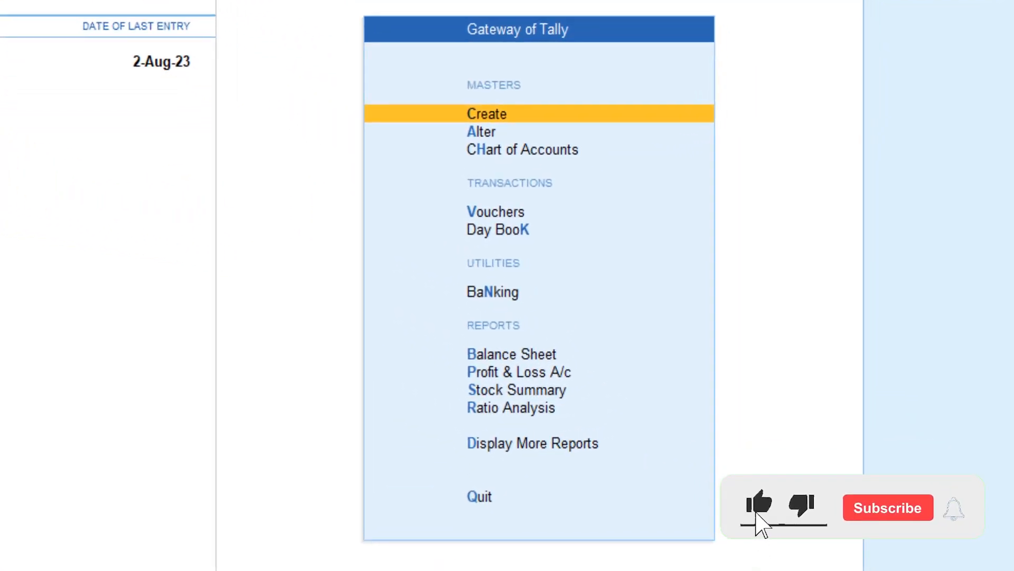
Open the ledger selection list among the account books reports.
{"action": "key", "text": "Down"}
{"action": "key", "text": "Down"}
{"action": "key", "text": "Down"}
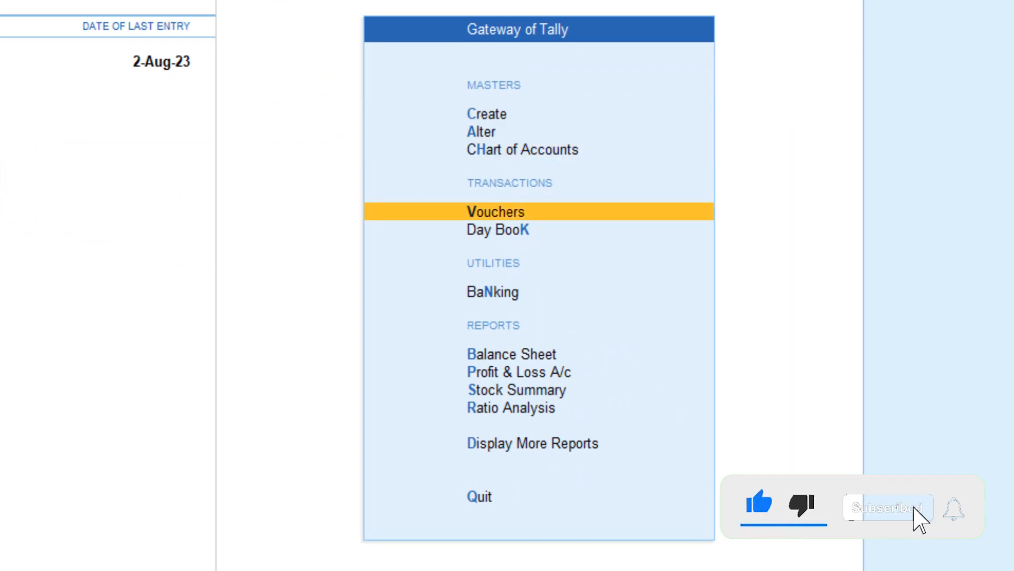
{"action": "key", "text": "d"}
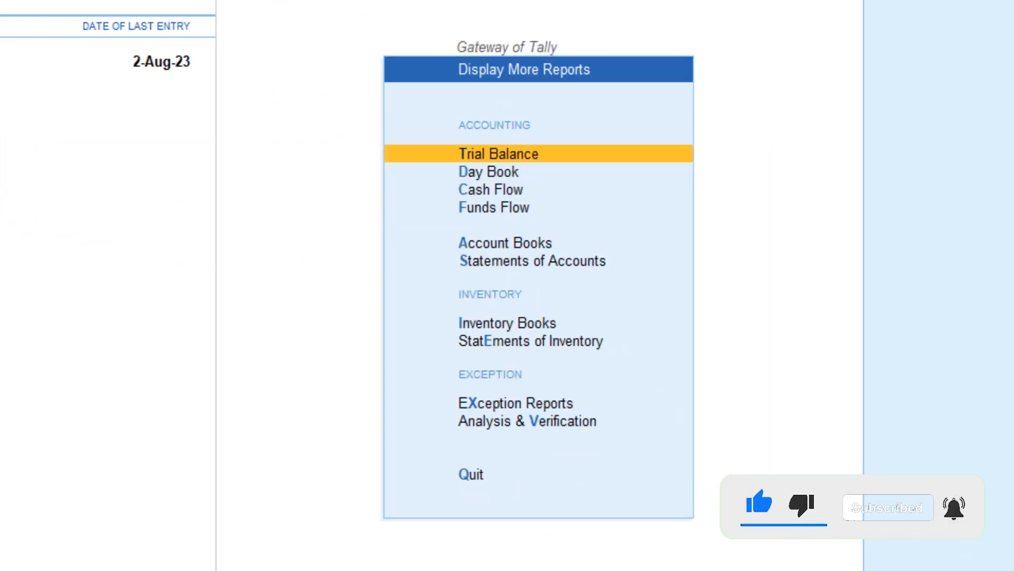
{"action": "key", "text": "Down"}
{"action": "key", "text": "Down"}
{"action": "key", "text": "Down"}
{"action": "key", "text": "Down"}
{"action": "key", "text": "Down"}
{"action": "key", "text": "Up"}
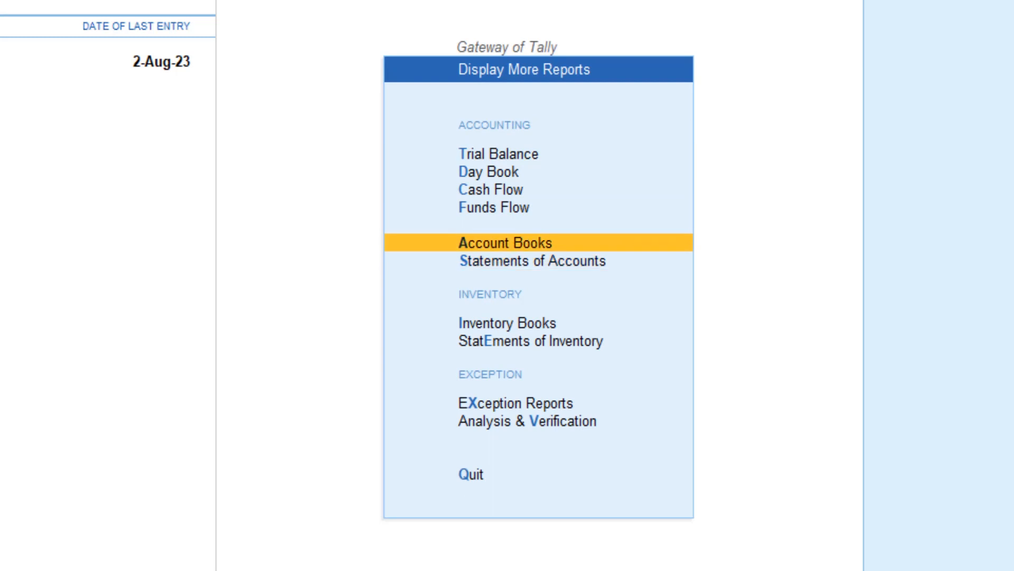
{"action": "key", "text": "Return"}
{"action": "key", "text": "Down"}
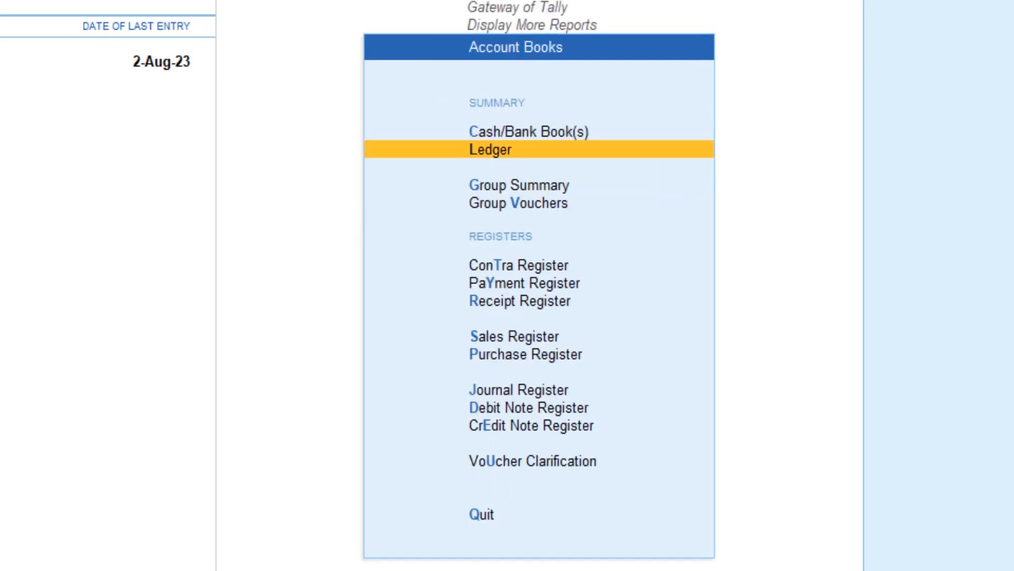
{"action": "key", "text": "Return"}
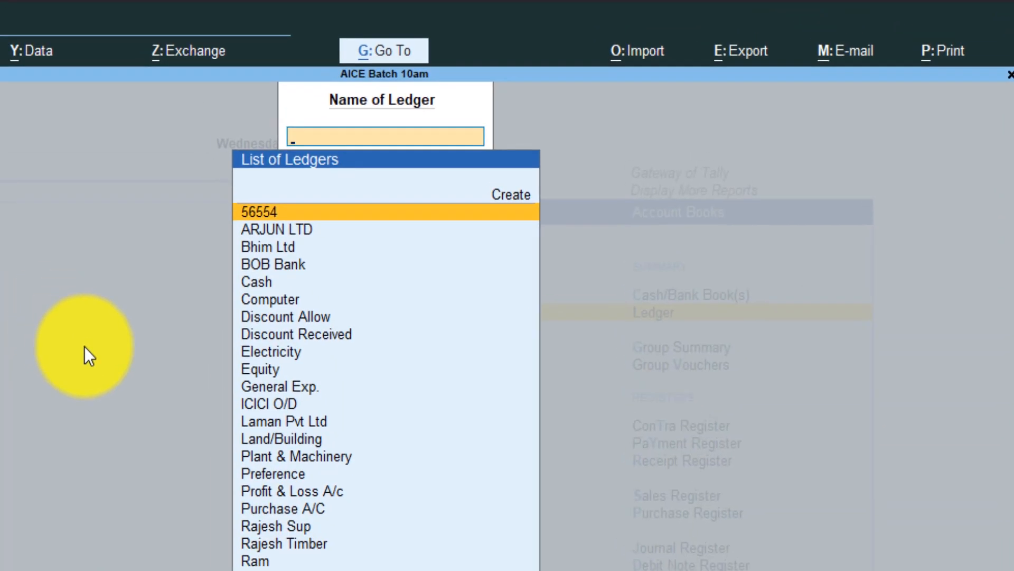
Display the ledger vouchers of the Plant & Machinery ledger.
{"action": "type", "text": "f"}
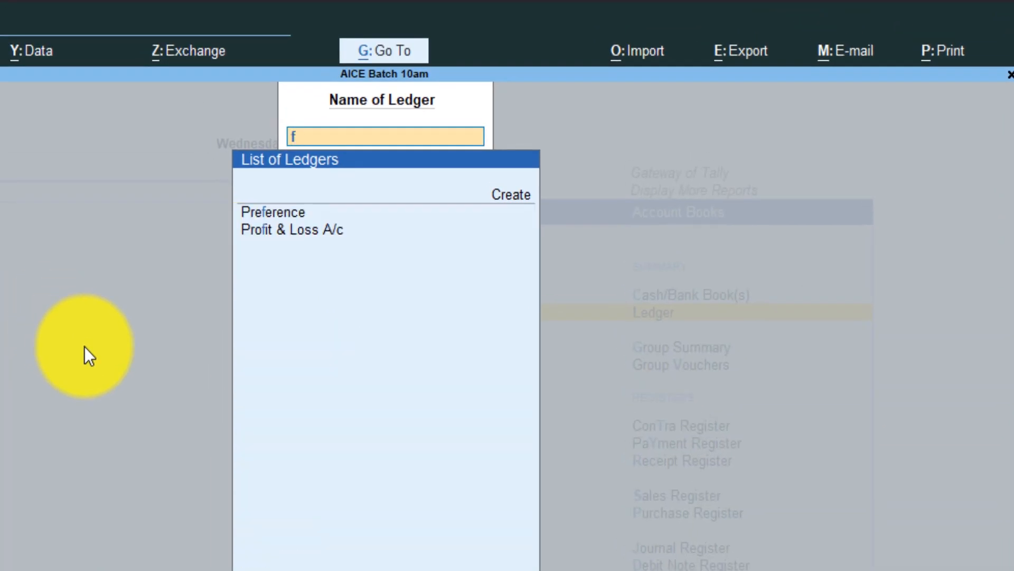
{"action": "key", "text": "BackSpace"}
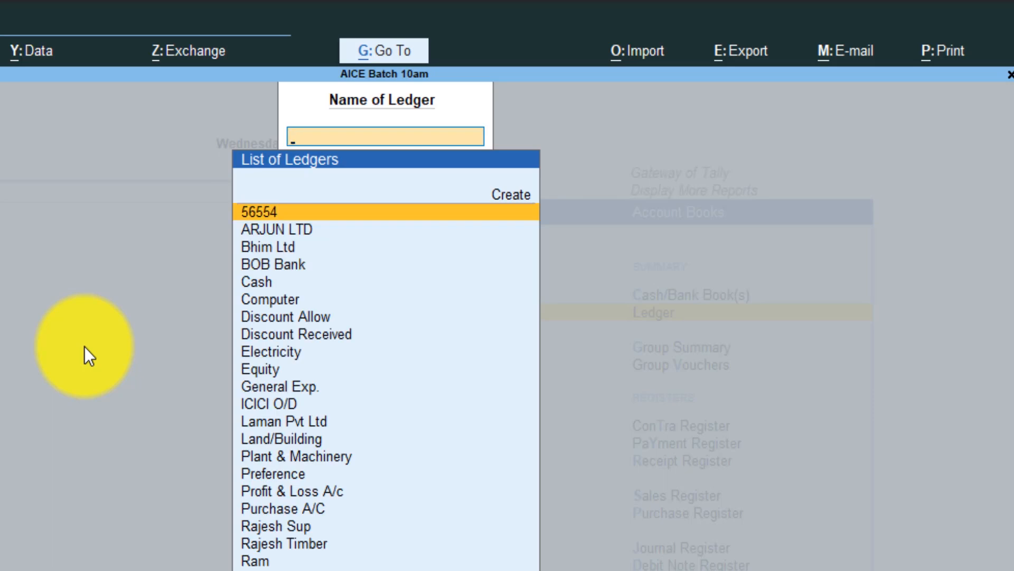
{"action": "type", "text": "mach"}
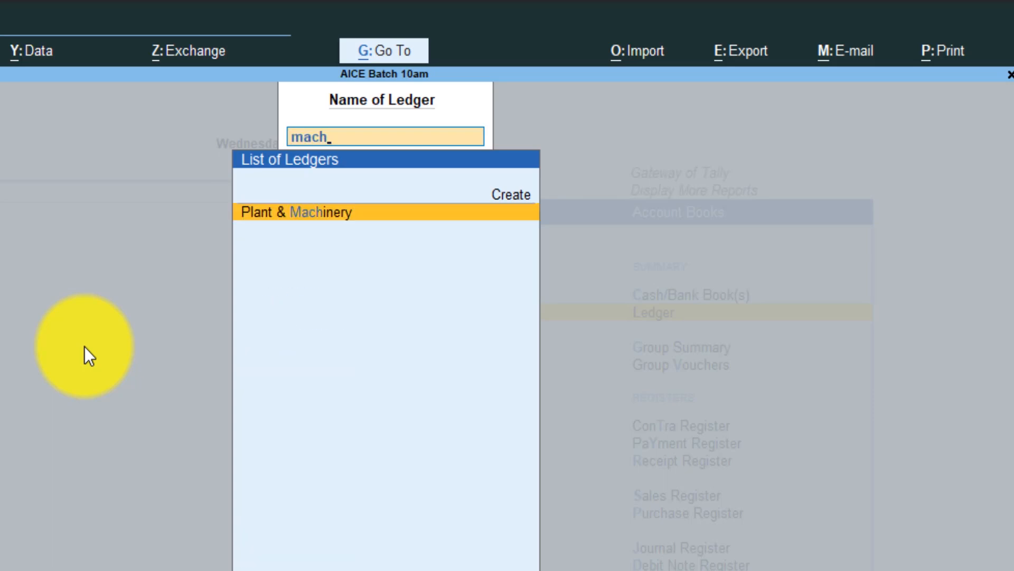
{"action": "key", "text": "Return"}
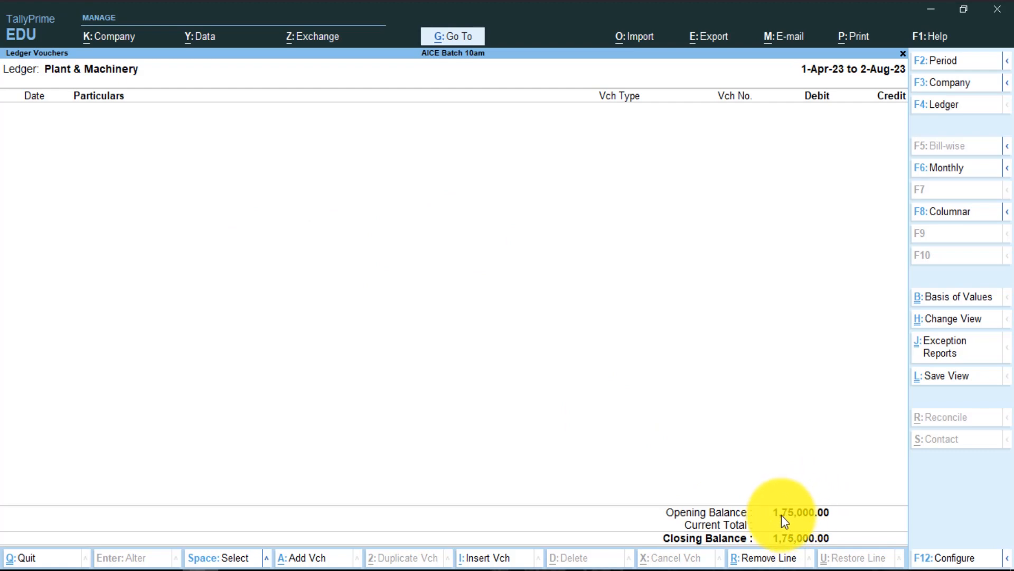
Close the Plant & Machinery ledger report and return to the Gateway of Tally.
{"action": "key", "text": "alt+Tab"}
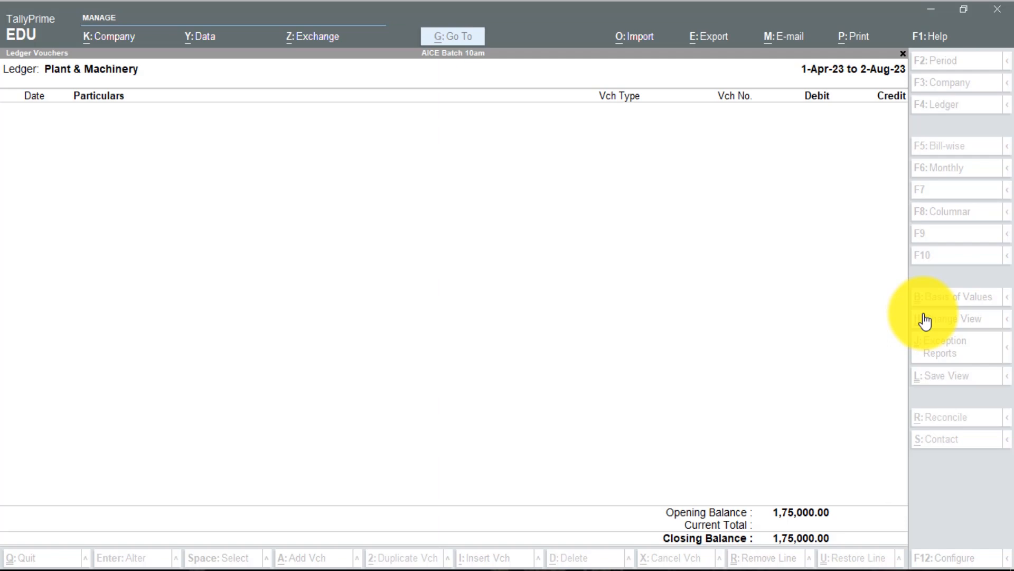
{"action": "left_click", "coordinate": [503, 359]}
{"action": "key", "text": "Escape"}
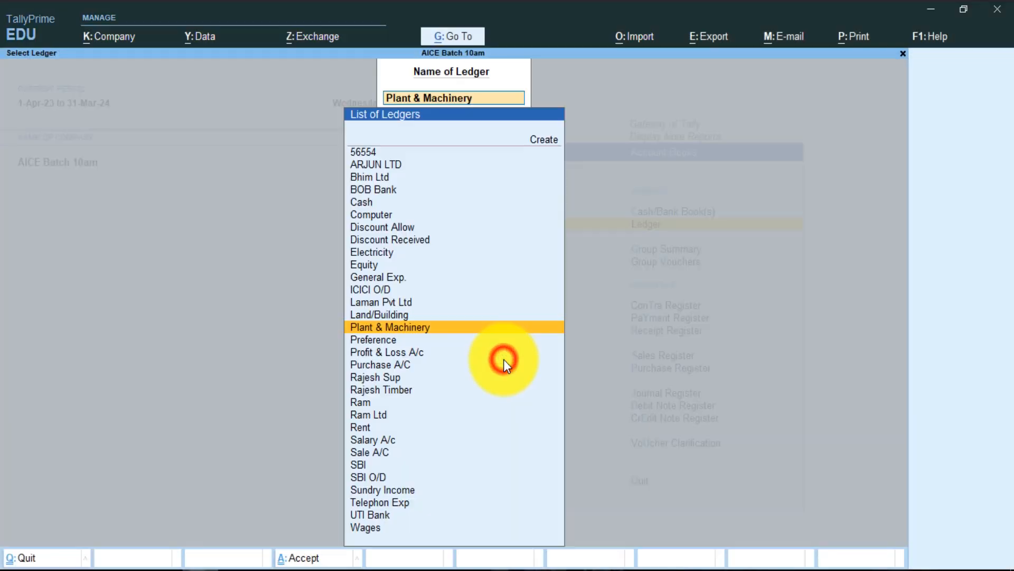
{"action": "key", "text": "Escape"}
{"action": "key", "text": "Escape"}
{"action": "key", "text": "Escape"}
{"action": "key", "text": "Up"}
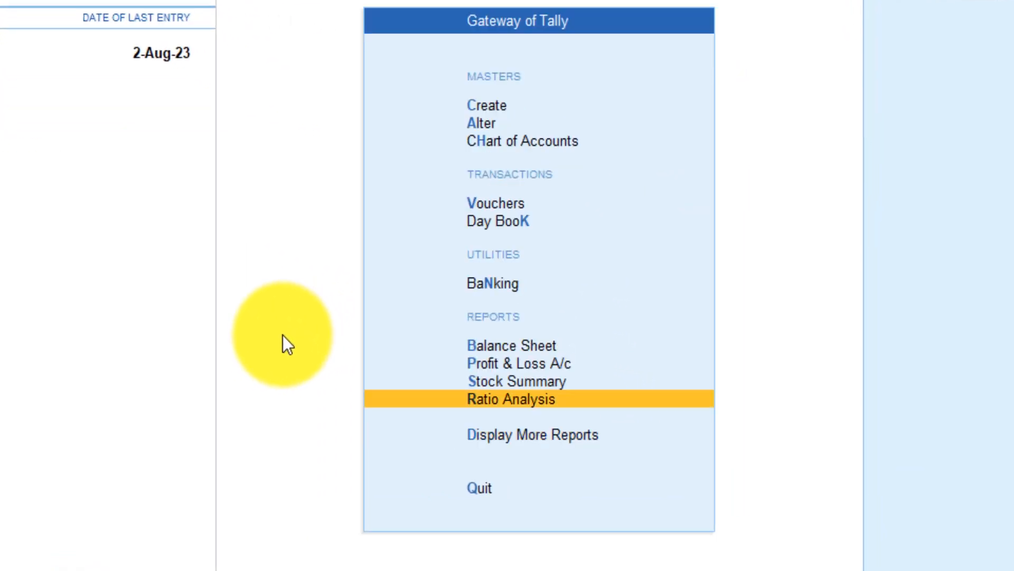
Start a journal voucher and set its date to 1-8-23.
{"action": "key", "text": "v"}
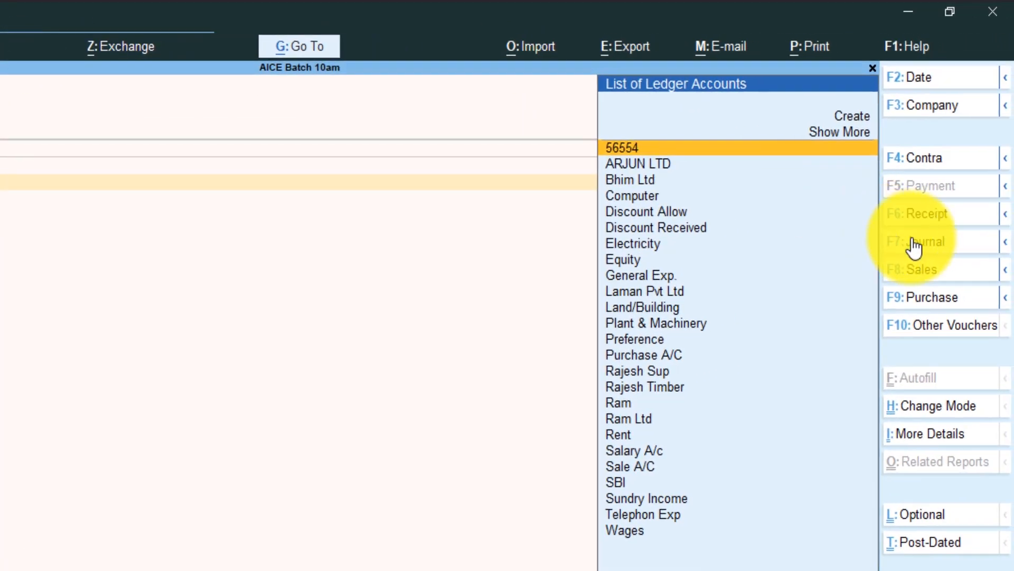
{"action": "key", "text": "F7"}
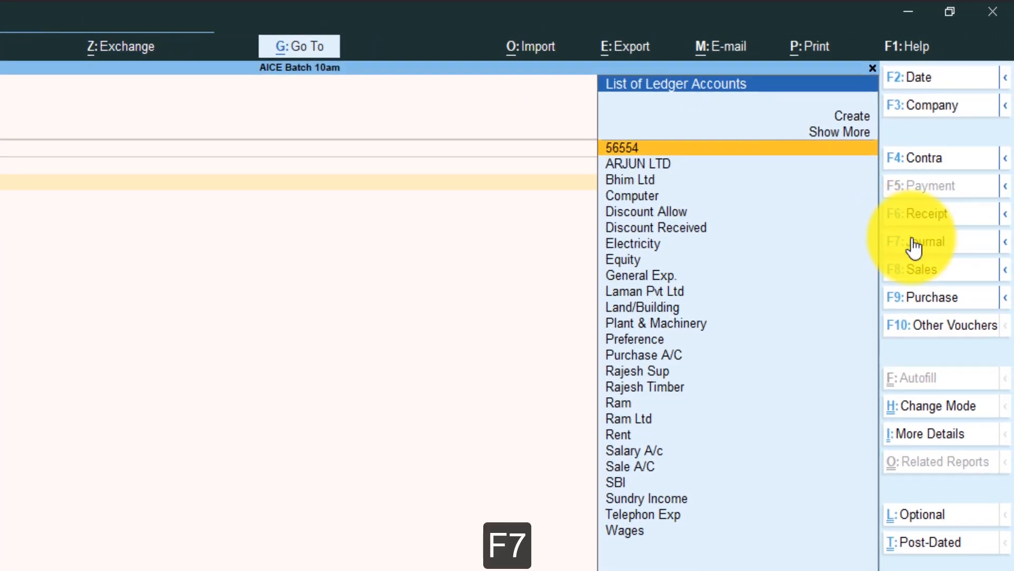
{"action": "key", "text": "F2"}
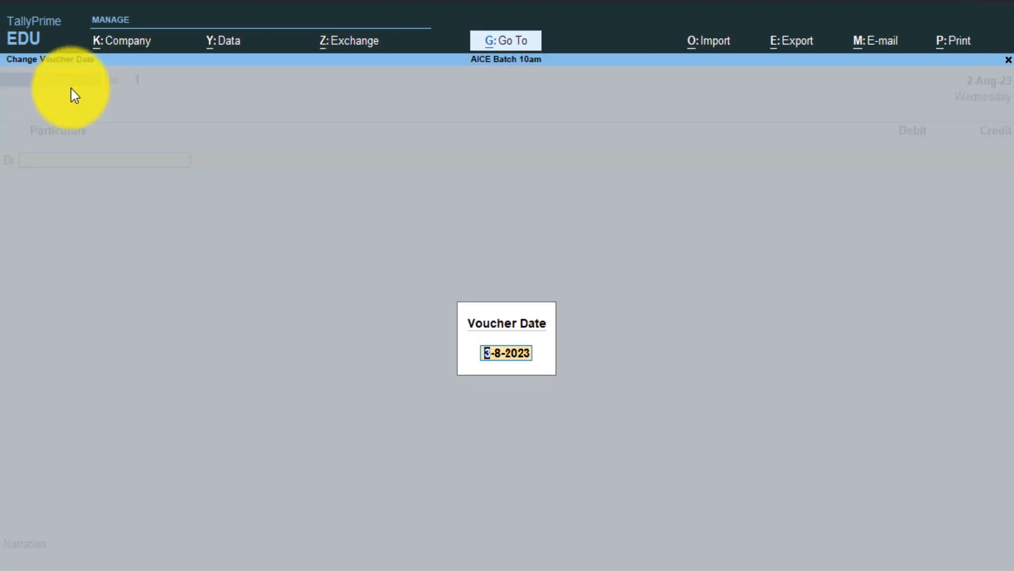
{"action": "type", "text": "1-8-23"}
{"action": "key", "text": "Return"}
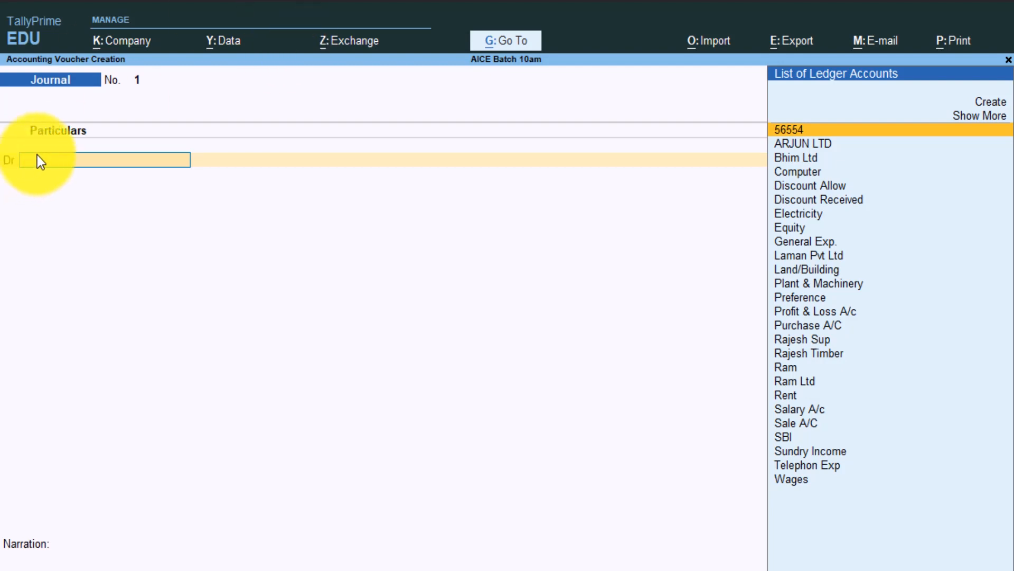
Create a new ledger from the voucher's debit line and name it Depreciation A/C, without an alias.
{"action": "type", "text": "d"}
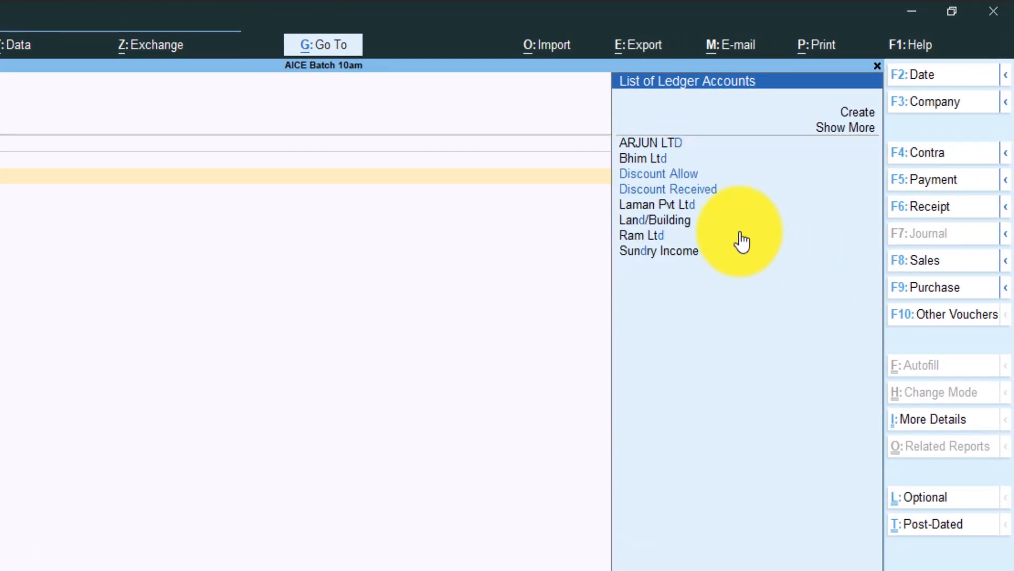
{"action": "key", "text": "Up"}
{"action": "key", "text": "Up"}
{"action": "key", "text": "Up"}
{"action": "key", "text": "Up"}
{"action": "key", "text": "Up"}
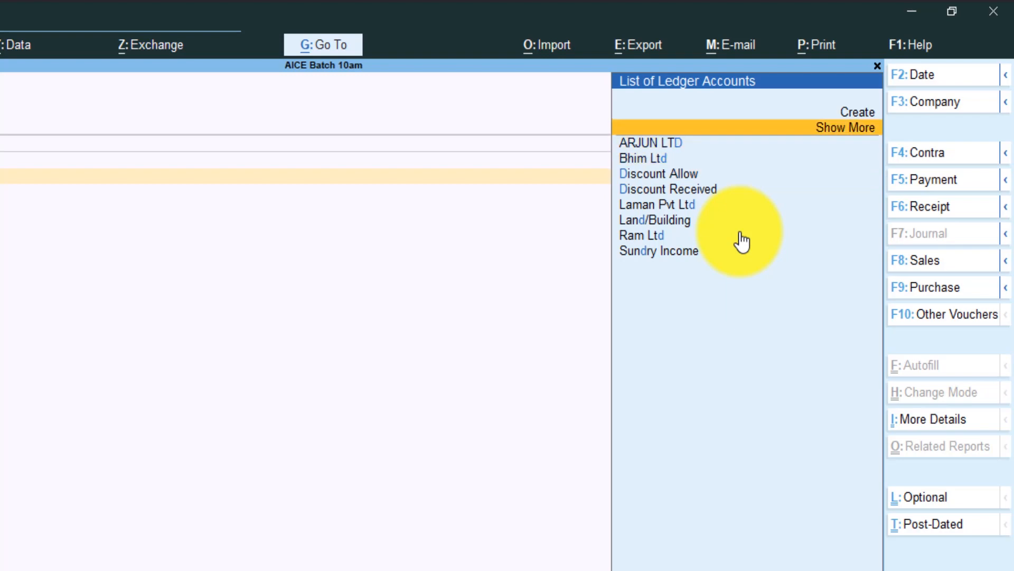
{"action": "key", "text": "Return"}
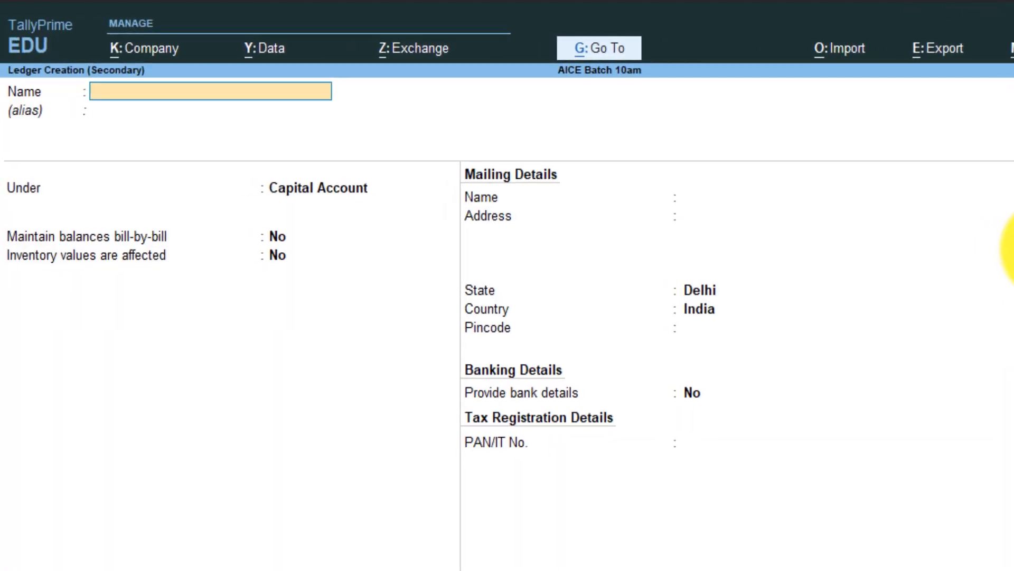
{"action": "type", "text": "Depreciation A/"}
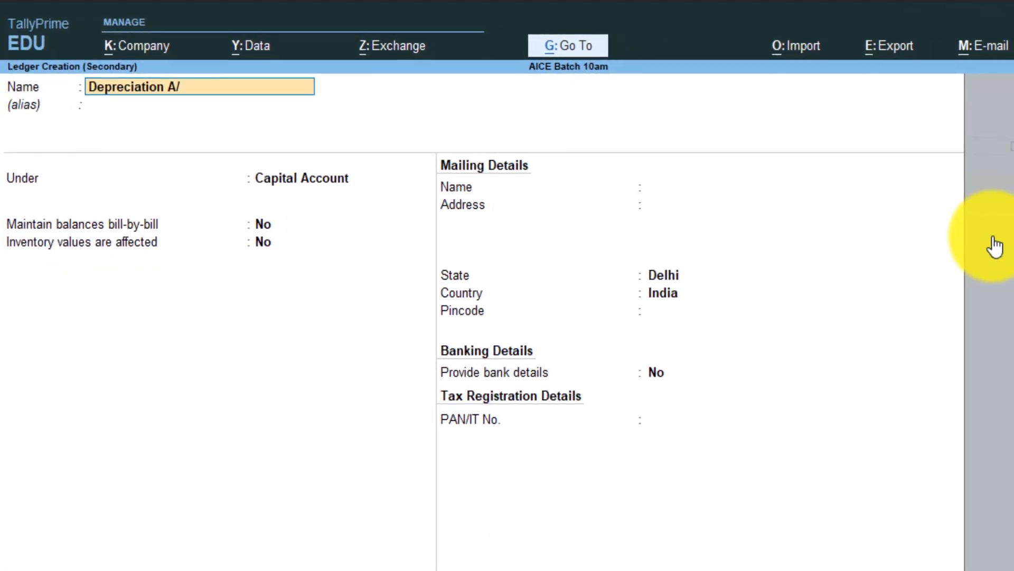
{"action": "type", "text": "C"}
{"action": "key", "text": "Return"}
{"action": "key", "text": "Return"}
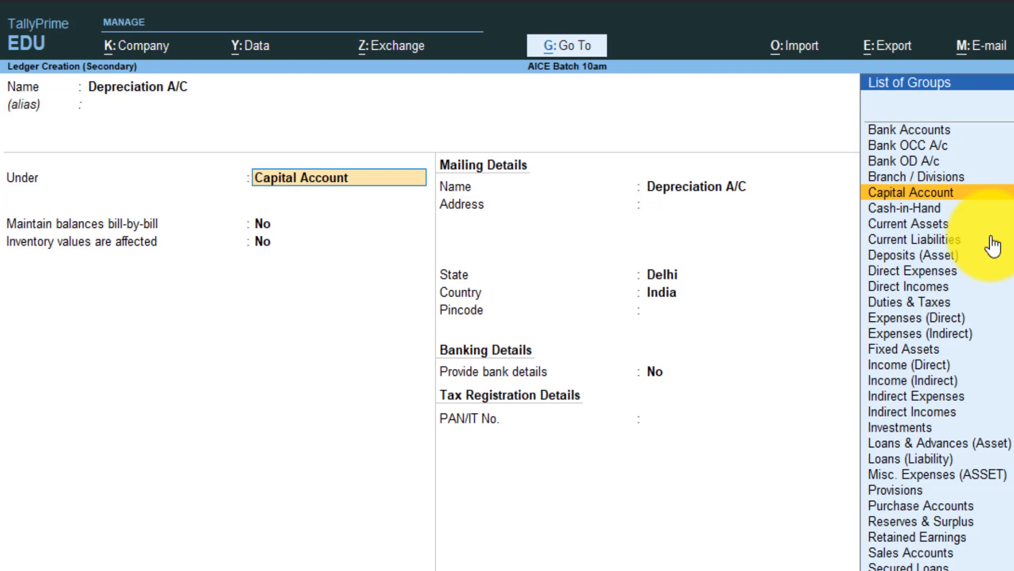
Place the new ledger under Indirect Expenses, leave its ledger type Not Applicable, and save it.
{"action": "left_click", "coordinate": [246, 435]}
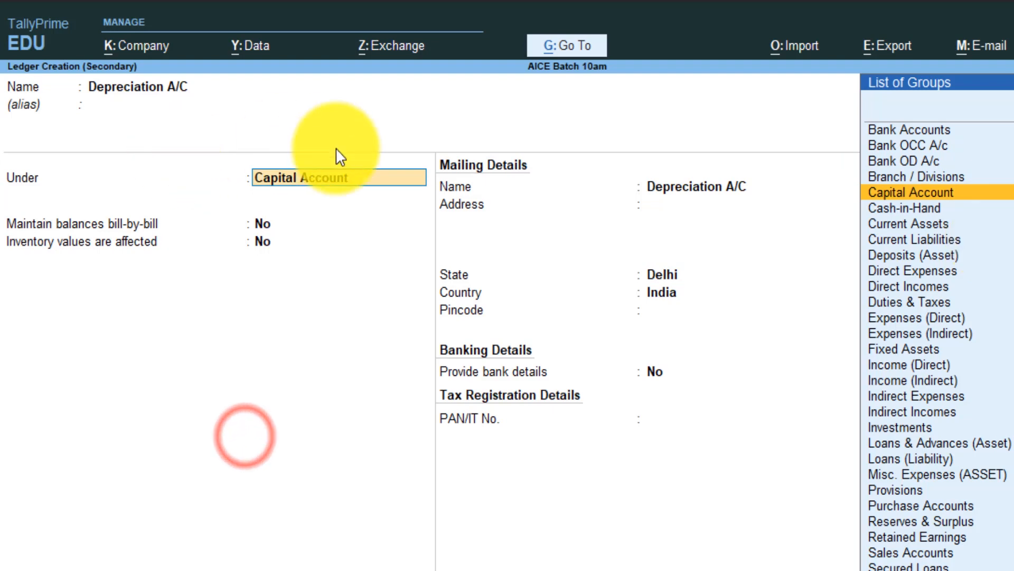
{"action": "type", "text": "Ind"}
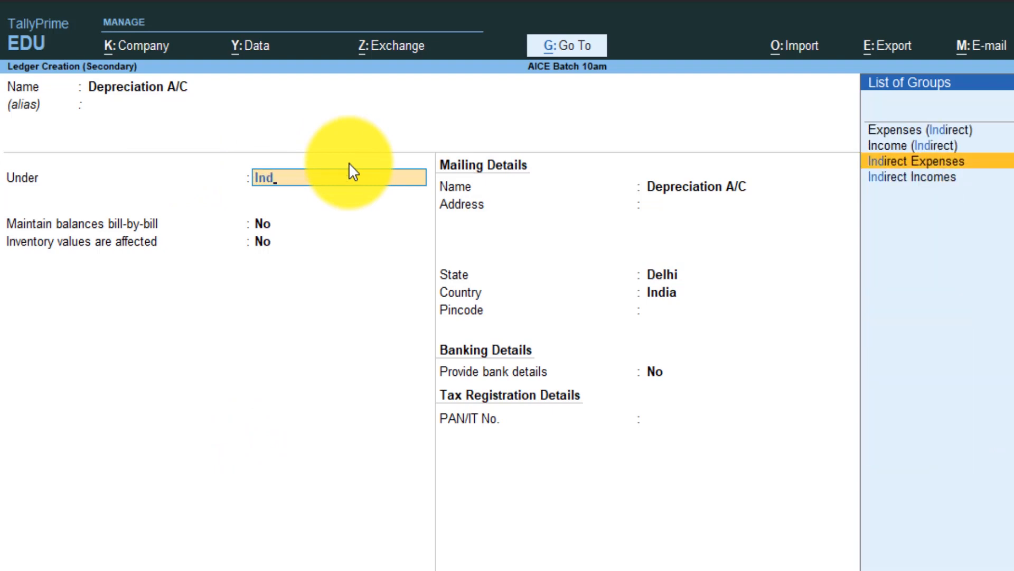
{"action": "key", "text": "Return"}
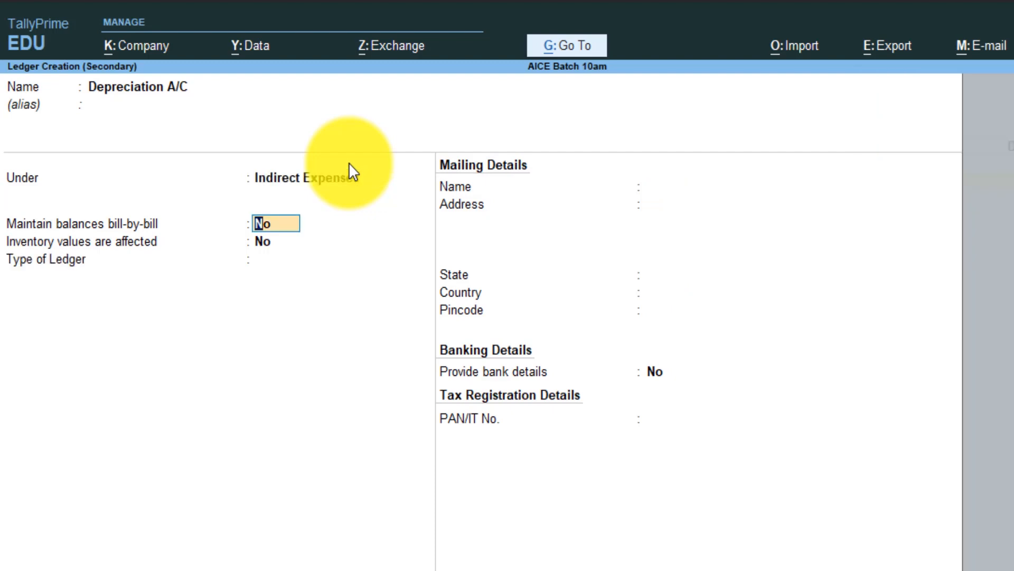
{"action": "key", "text": "Return"}
{"action": "key", "text": "Return"}
{"action": "key", "text": "Return"}
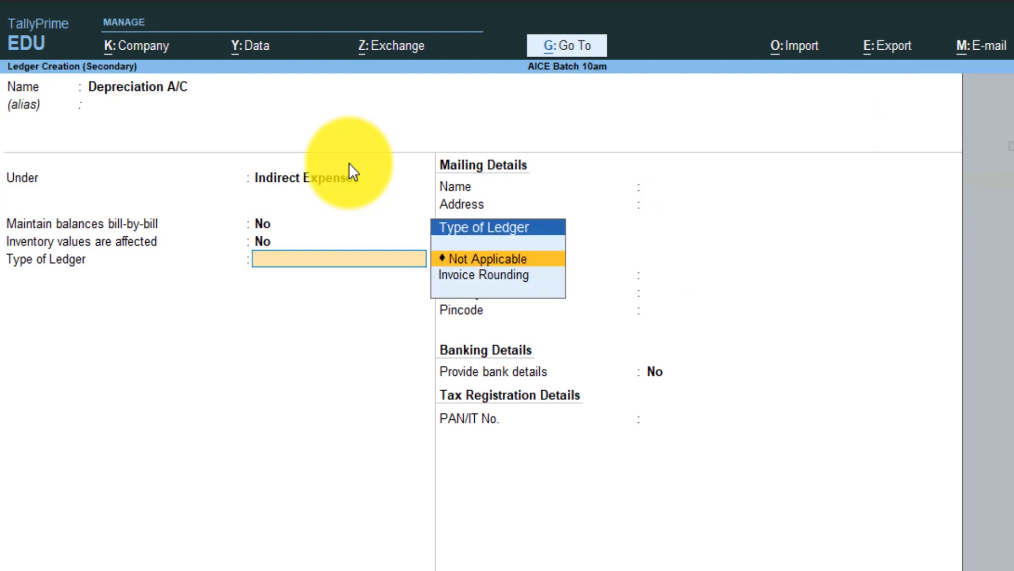
{"action": "key", "text": "Return"}
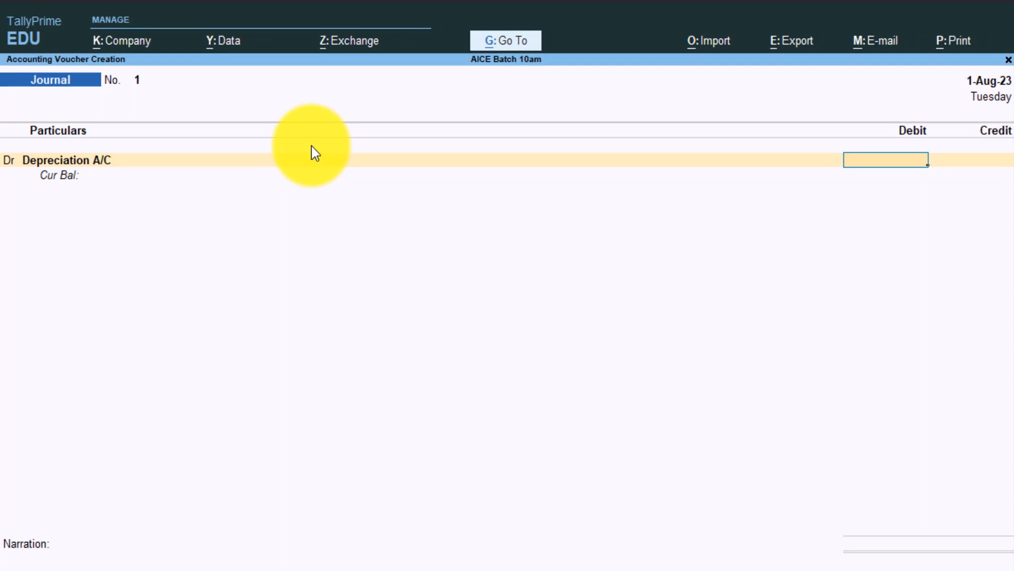
Debit Depreciation A/C with 20000 and credit Plant & Machinery with the same amount.
{"action": "type", "text": "20000"}
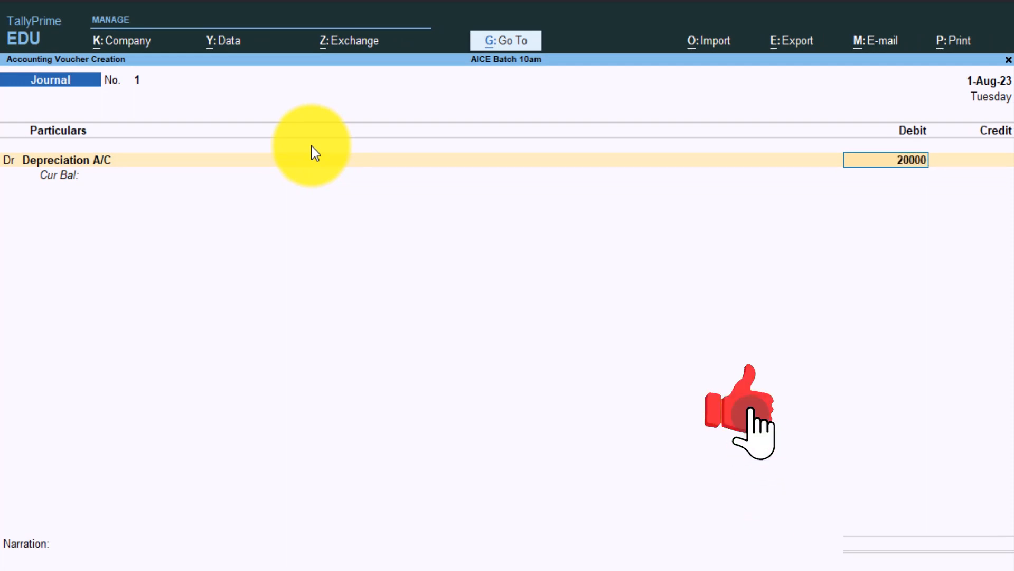
{"action": "key", "text": "Return"}
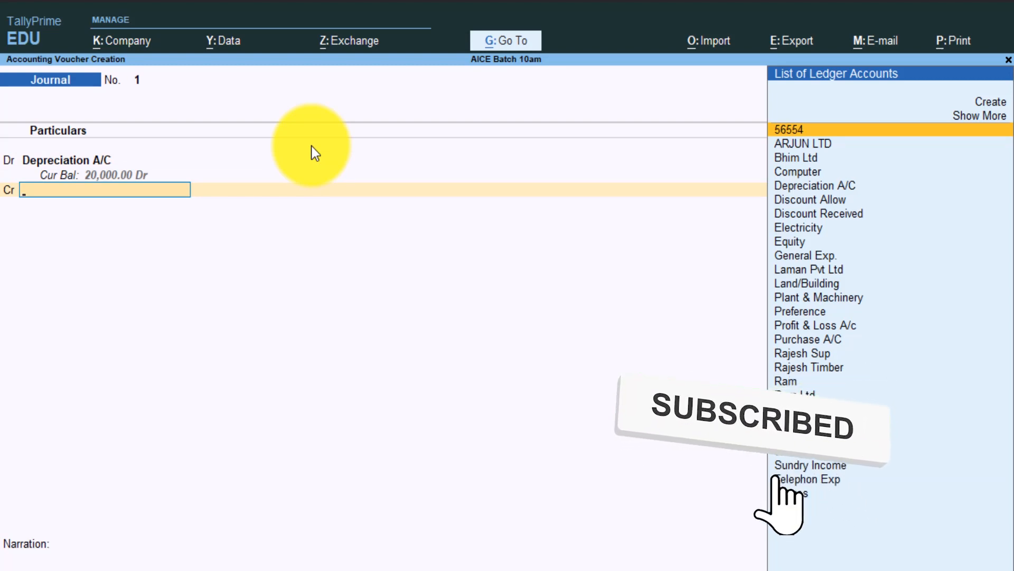
{"action": "type", "text": "Pl"}
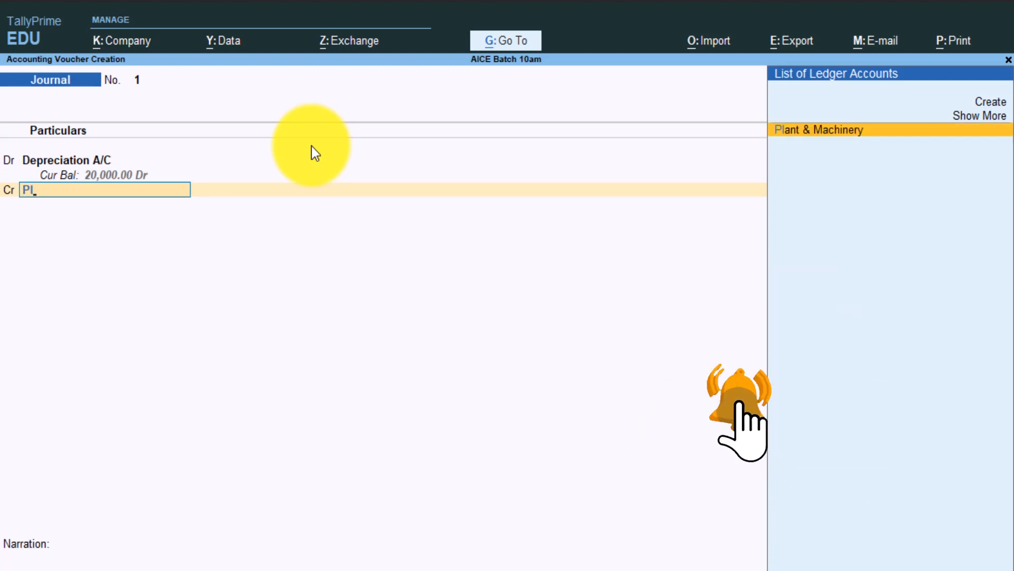
{"action": "key", "text": "Return"}
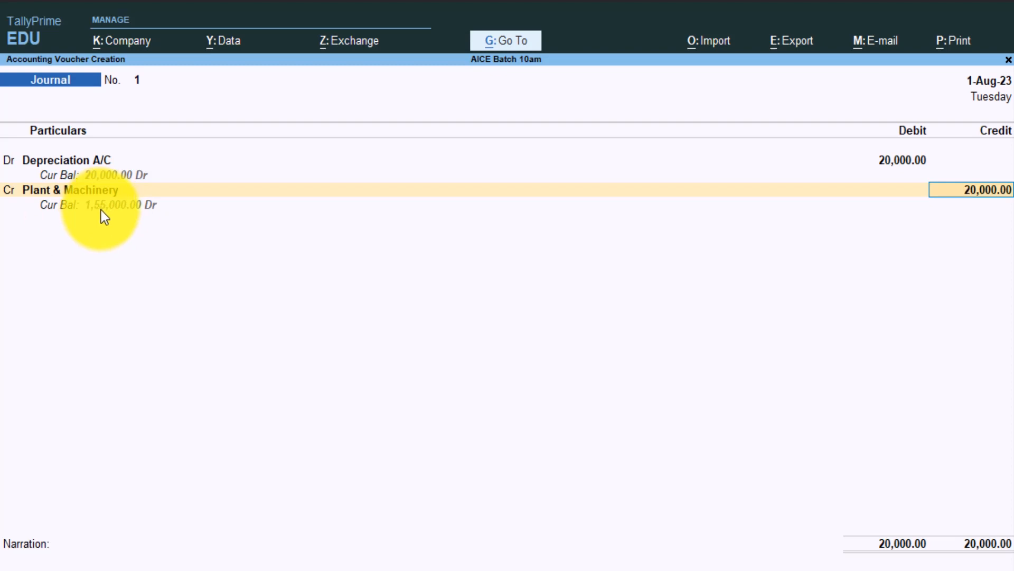
{"action": "key", "text": "Return"}
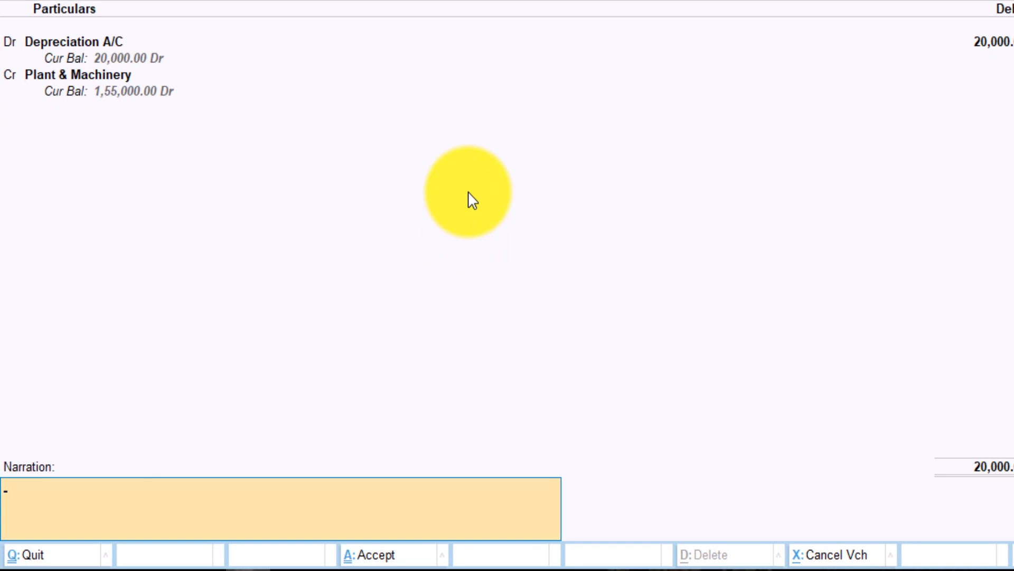
Save the journal voucher without a narration and return to the Gateway of Tally.
{"action": "key", "text": "Return"}
{"action": "key", "text": "Return"}
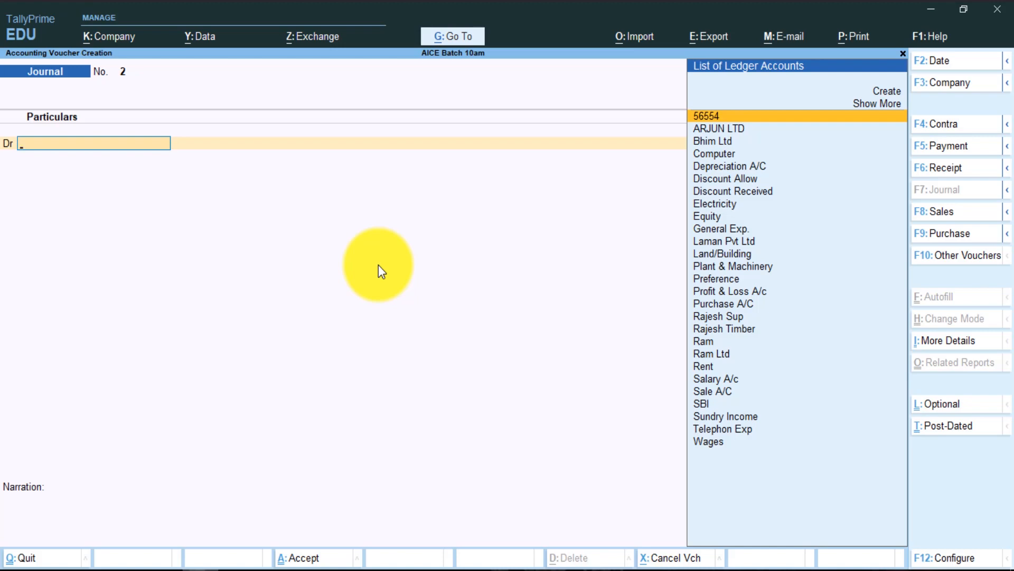
{"action": "key", "text": "Escape"}
{"action": "key", "text": "n"}
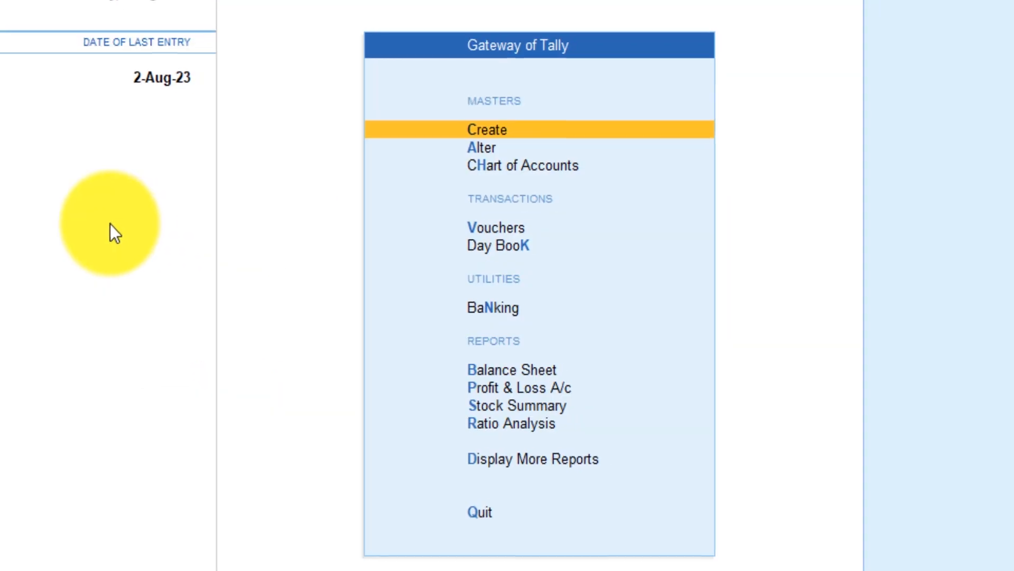
Display the ledger account of Plant & Machinery from the account books to check the depreciation entry.
{"action": "key", "text": "Down"}
{"action": "key", "text": "d"}
{"action": "key", "text": "Down"}
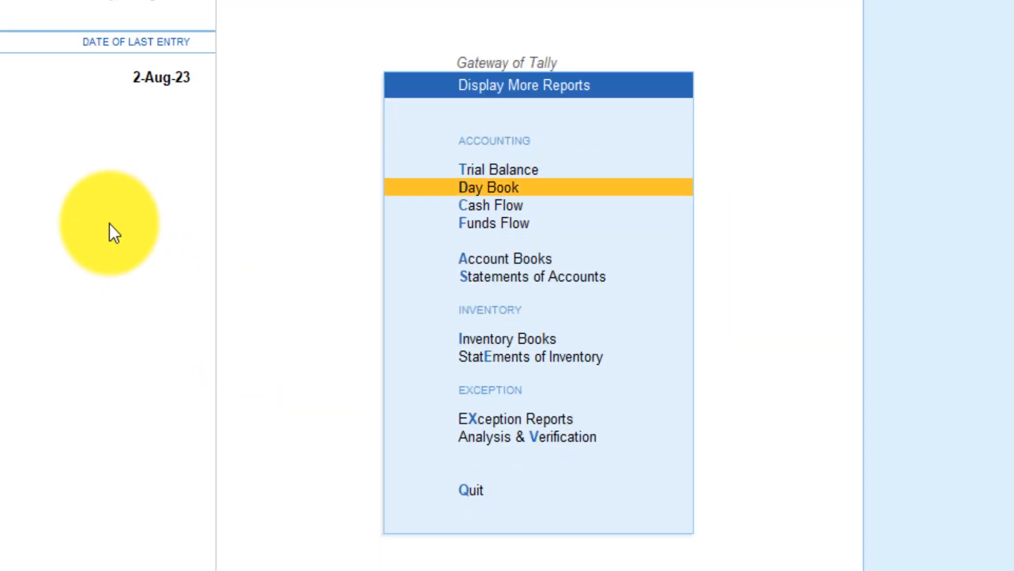
{"action": "key", "text": "Down"}
{"action": "key", "text": "Down"}
{"action": "key", "text": "Down"}
{"action": "key", "text": "Return"}
{"action": "type", "text": "l"}
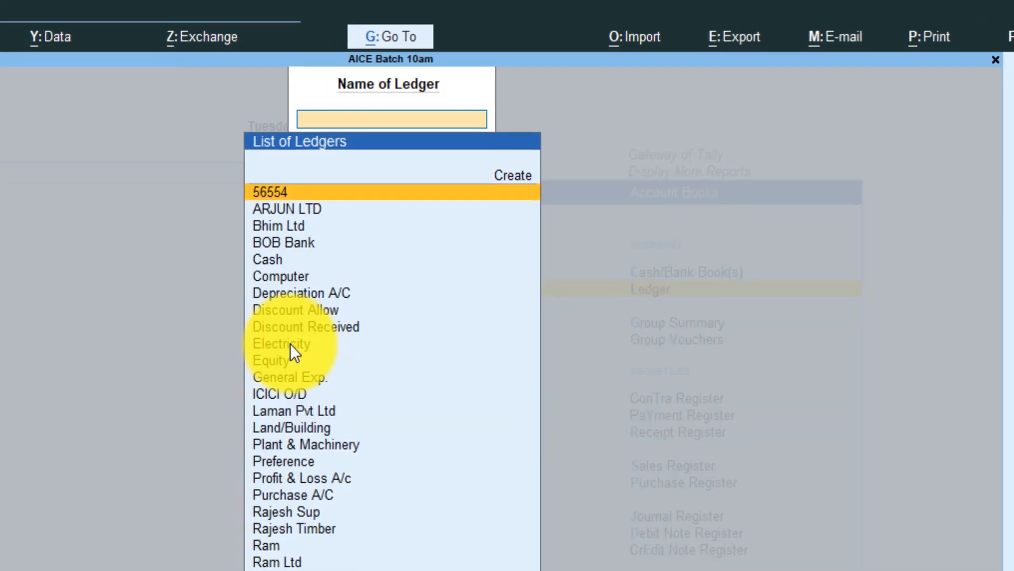
{"action": "type", "text": "Plan"}
{"action": "key", "text": "Return"}
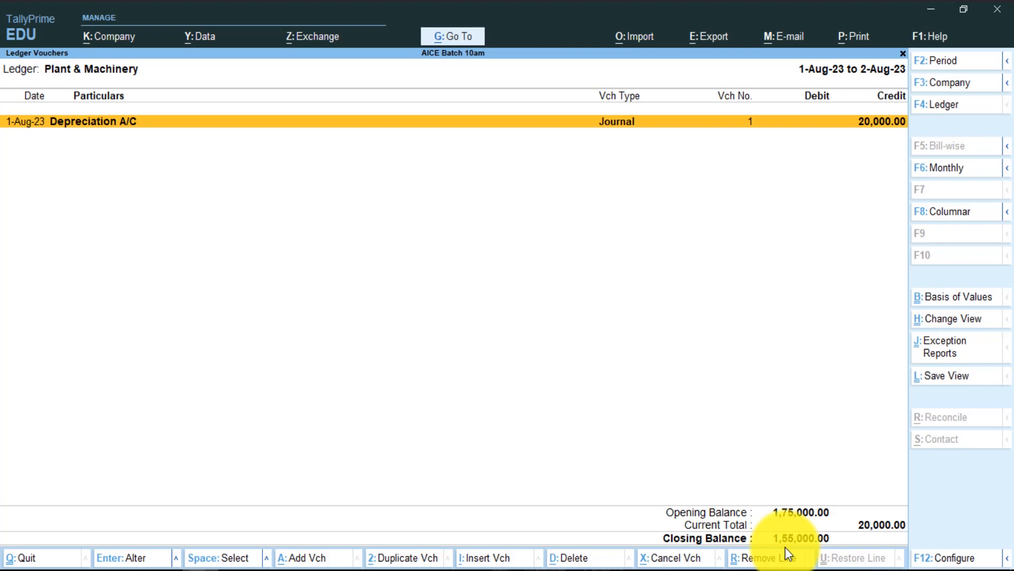
Leave the ledger report, return to the Gateway of Tally and start a new journal voucher.
{"action": "key", "text": "Escape"}
{"action": "key", "text": "Escape"}
{"action": "key", "text": "Escape"}
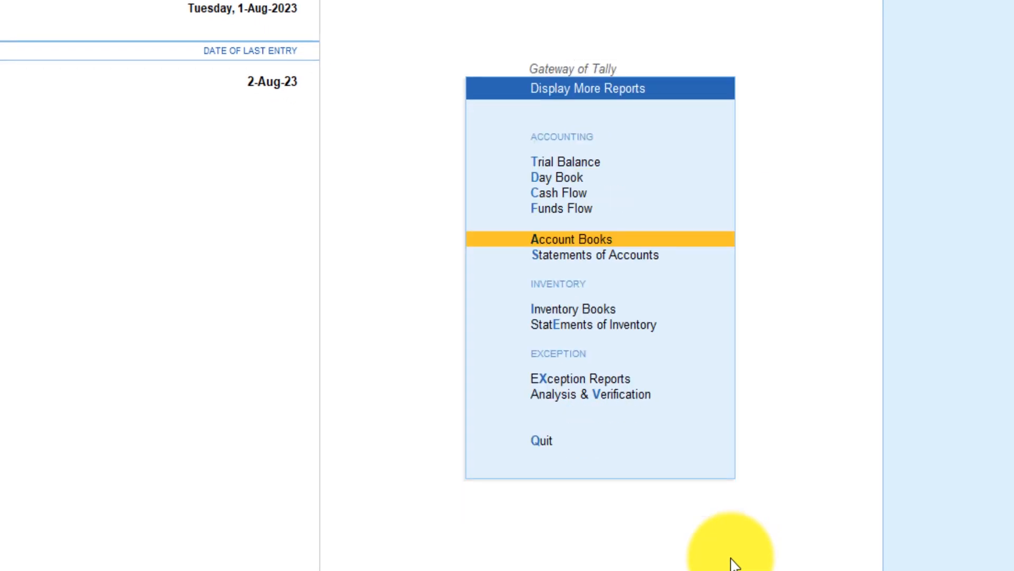
{"action": "key", "text": "Escape"}
{"action": "key", "text": "Up"}
{"action": "key", "text": "Up"}
{"action": "key", "text": "Up"}
{"action": "key", "text": "Up"}
{"action": "key", "text": "Up"}
{"action": "key", "text": "Up"}
{"action": "key", "text": "Up"}
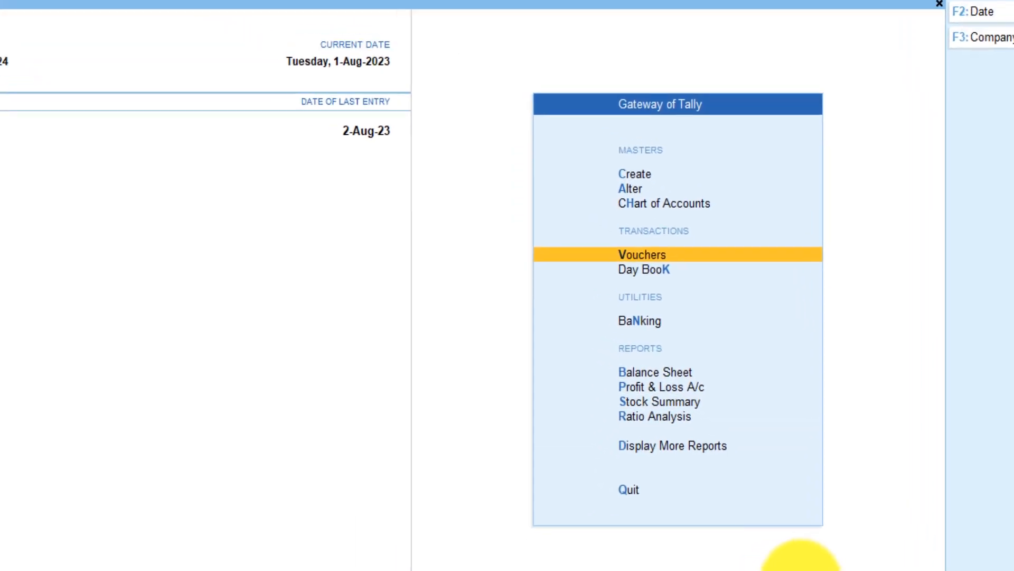
{"action": "key", "text": "Return"}
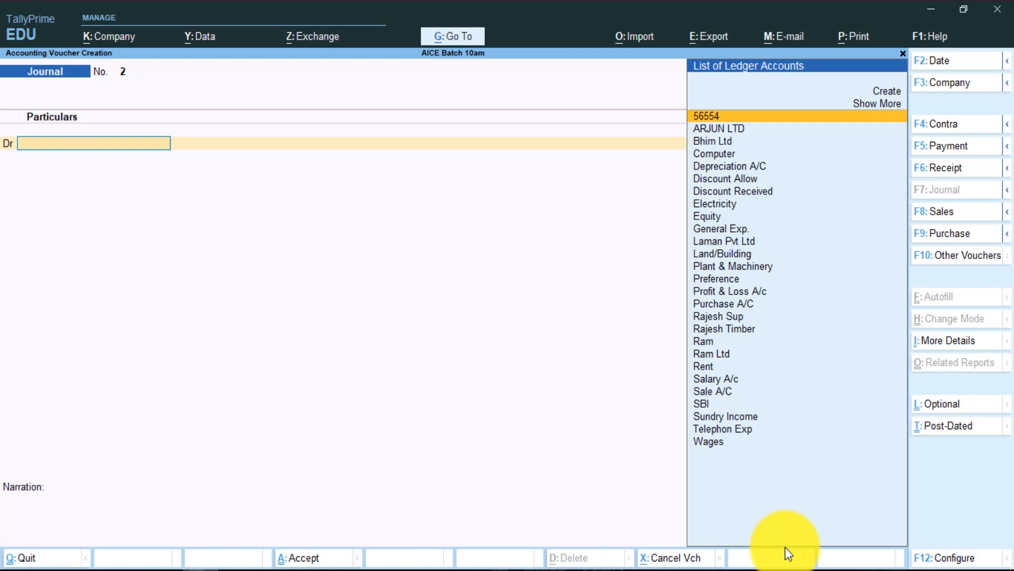
Create a new ledger from the voucher's debit line and name it Furniture.
{"action": "type", "text": "f"}
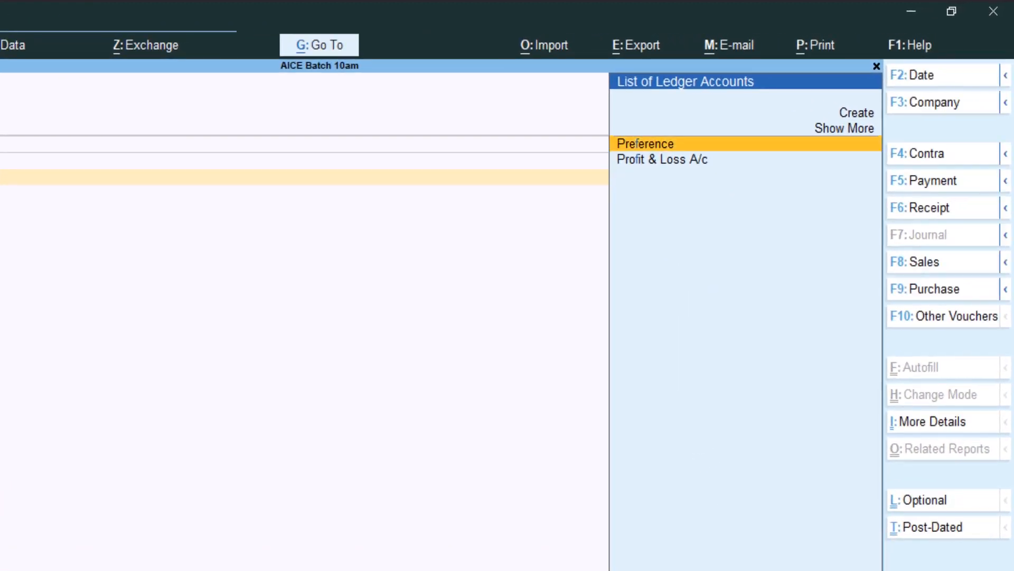
{"action": "key", "text": "Up"}
{"action": "key", "text": "Up"}
{"action": "key", "text": "Return"}
{"action": "type", "text": "Furniture"}
{"action": "key", "text": "Return"}
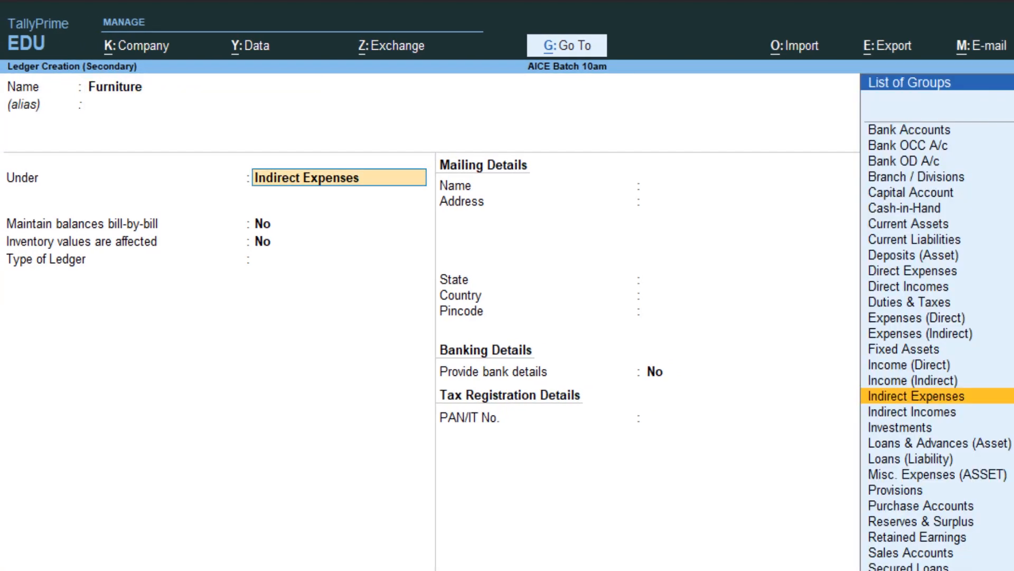
Place the Furniture ledger under Fixed Assets, set bill-by-bill balances to Yes, keep the remaining defaults and save it.
{"action": "type", "text": "Fi"}
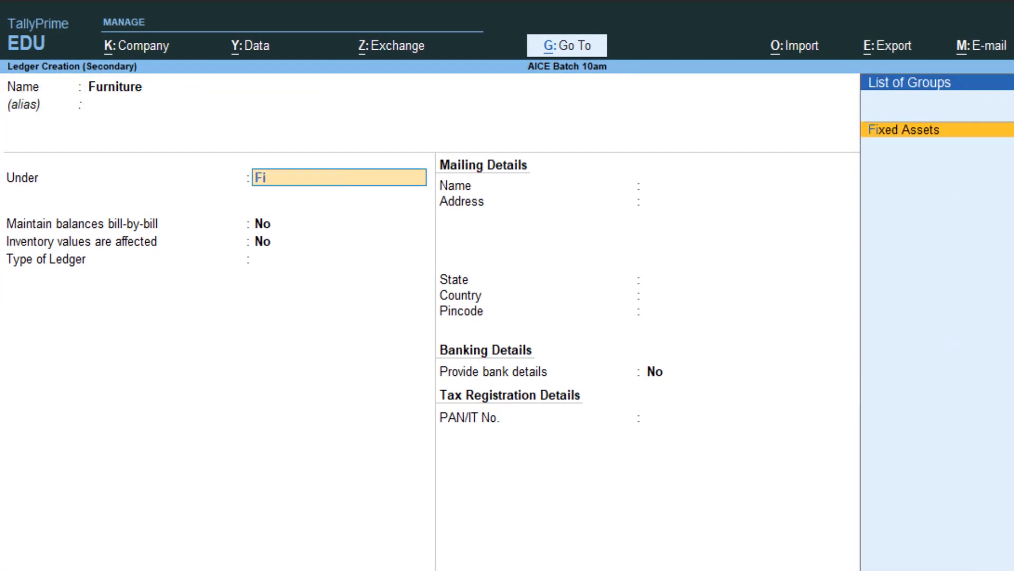
{"action": "key", "text": "Return"}
{"action": "key", "text": "Return"}
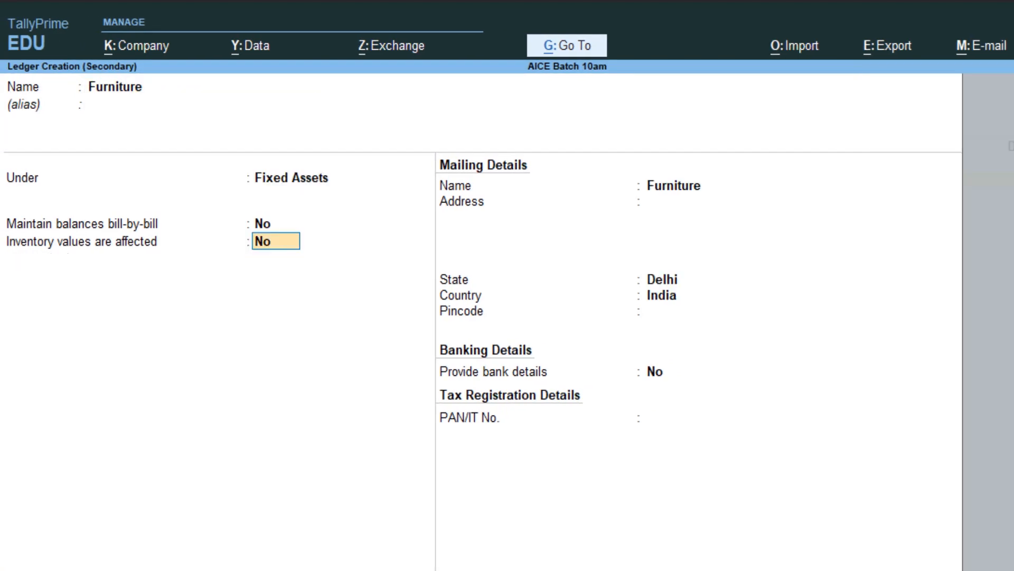
{"action": "key", "text": "BackSpace"}
{"action": "type", "text": "y"}
{"action": "key", "text": "Return"}
{"action": "key", "text": "Return"}
{"action": "key", "text": "Return"}
{"action": "key", "text": "Return"}
{"action": "key", "text": "Return"}
{"action": "key", "text": "Return"}
{"action": "key", "text": "Return"}
{"action": "key", "text": "Return"}
{"action": "key", "text": "Return"}
{"action": "key", "text": "Return"}
{"action": "key", "text": "Return"}
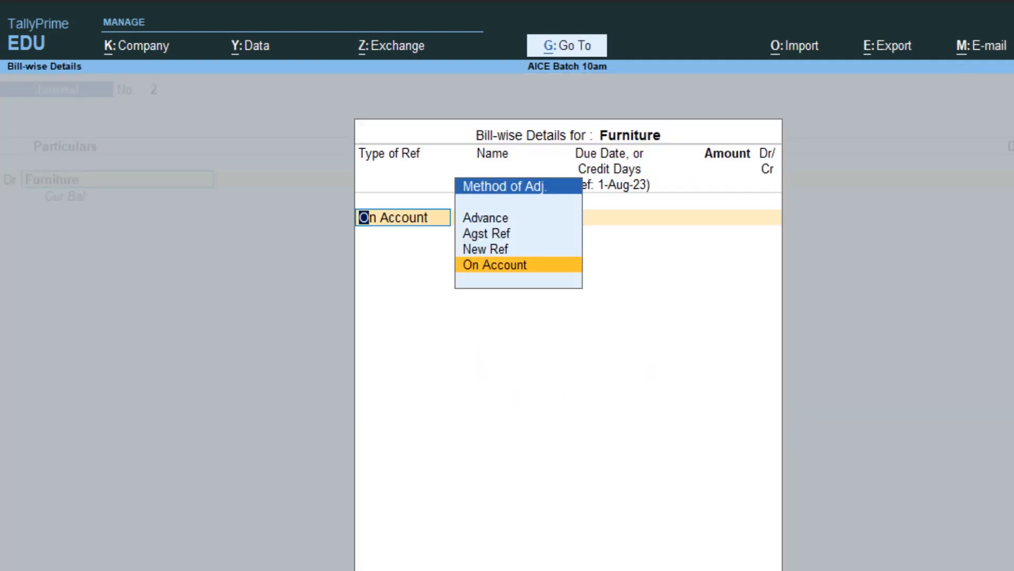
Debit Furniture with 25000 using an On Account bill-wise reference.
{"action": "key", "text": "Return"}
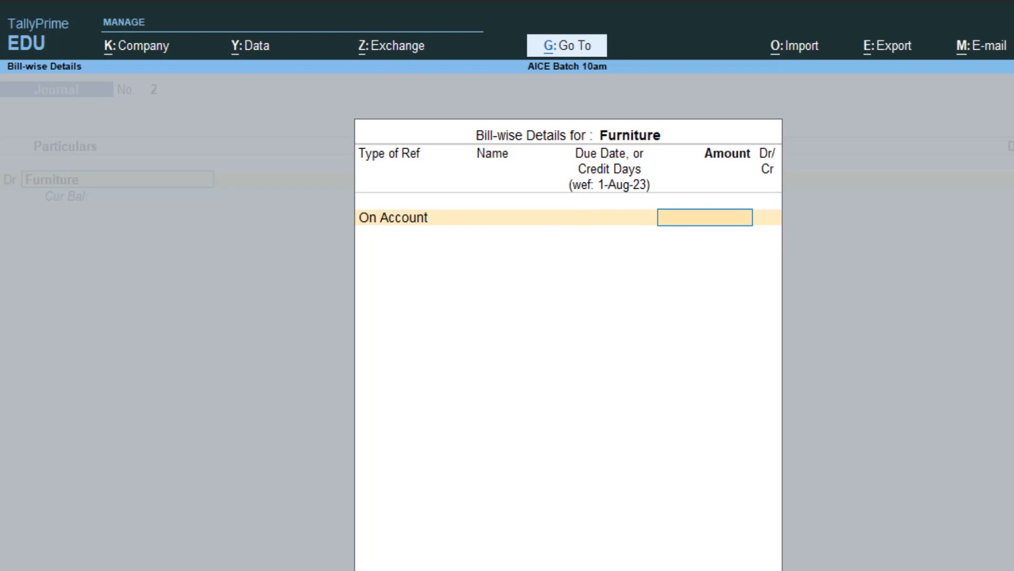
{"action": "type", "text": "25000"}
{"action": "key", "text": "Return"}
{"action": "key", "text": "Return"}
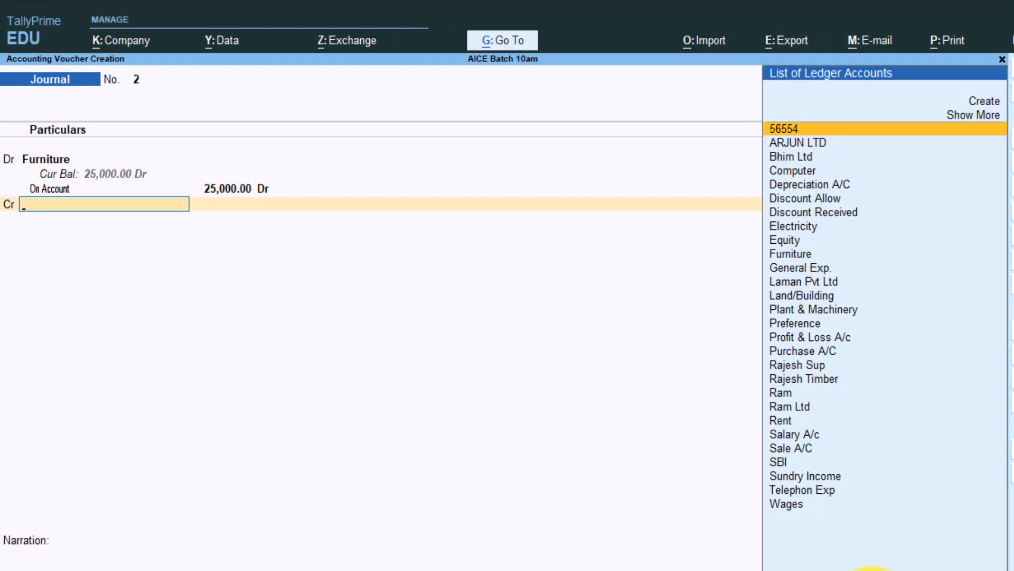
Create a new ledger from the voucher's credit line and name it Khyati Furniture, without an alias.
{"action": "key", "text": "Up"}
{"action": "key", "text": "Up"}
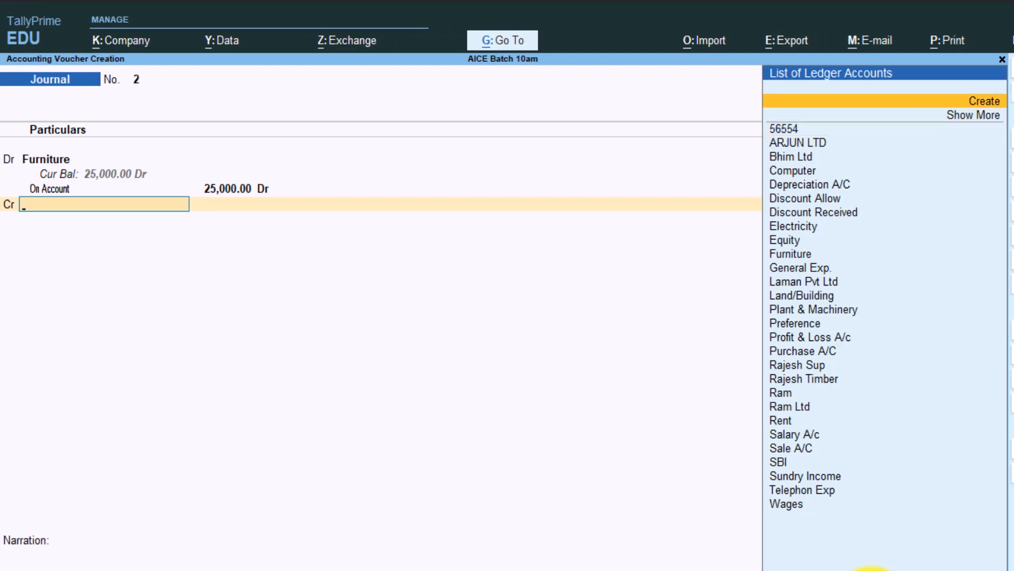
{"action": "key", "text": "Return"}
{"action": "type", "text": "K"}
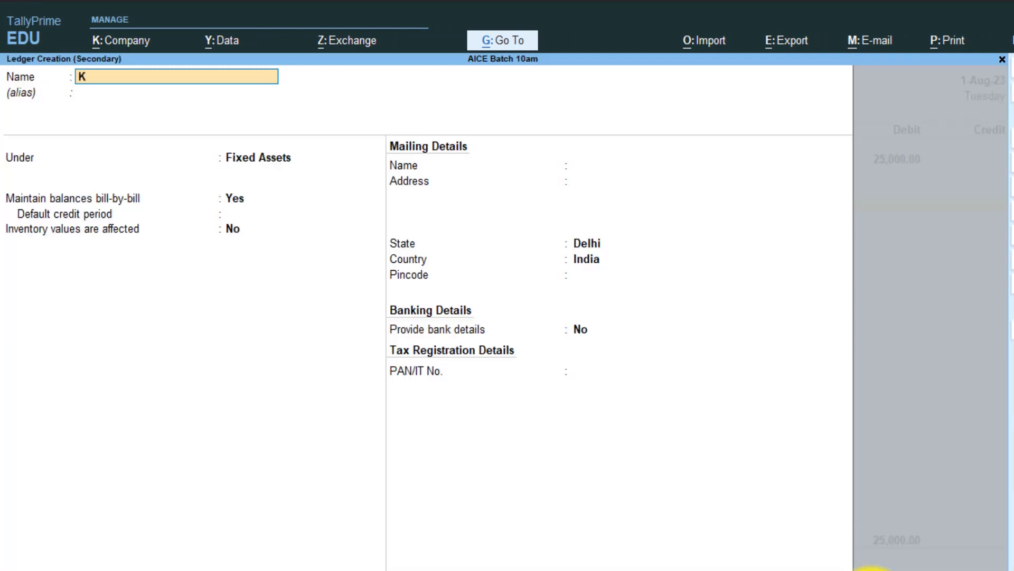
{"action": "type", "text": "hyati Furniture"}
{"action": "key", "text": "Return"}
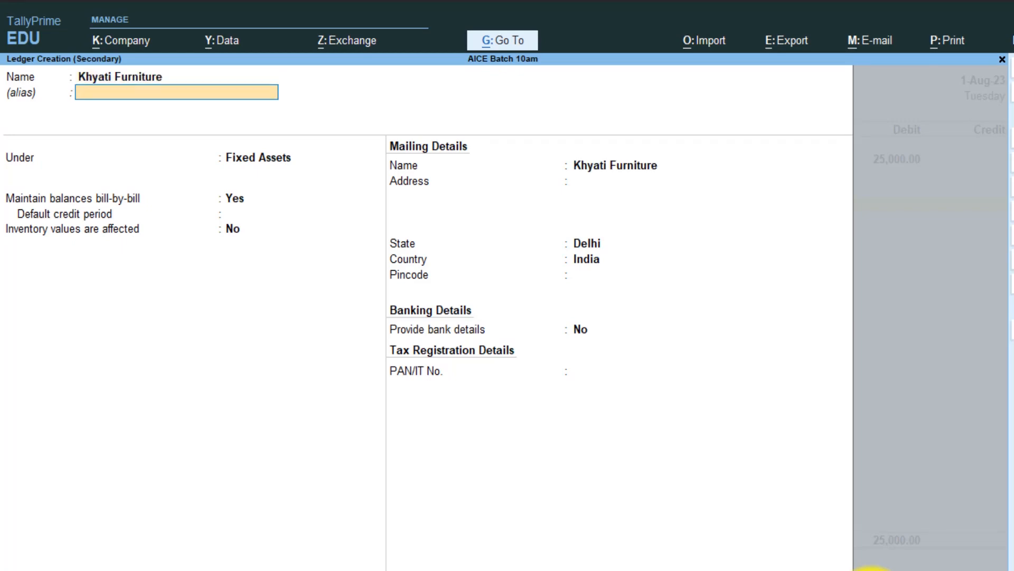
{"action": "key", "text": "Return"}
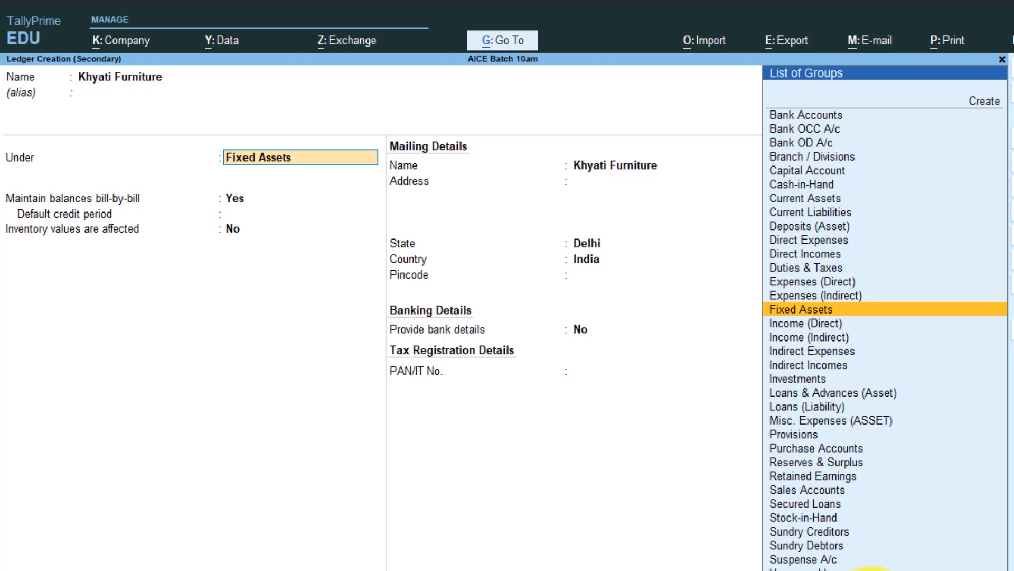
Place the Khyati Furniture ledger under Sundry Creditors, keep bill-by-bill balances on and save it.
{"action": "type", "text": "Su"}
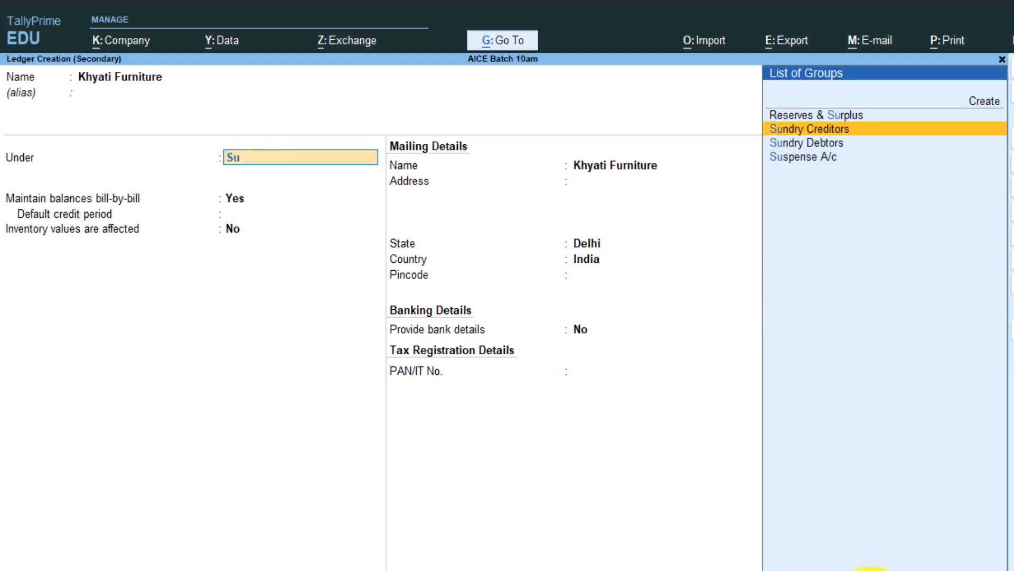
{"action": "key", "text": "Return"}
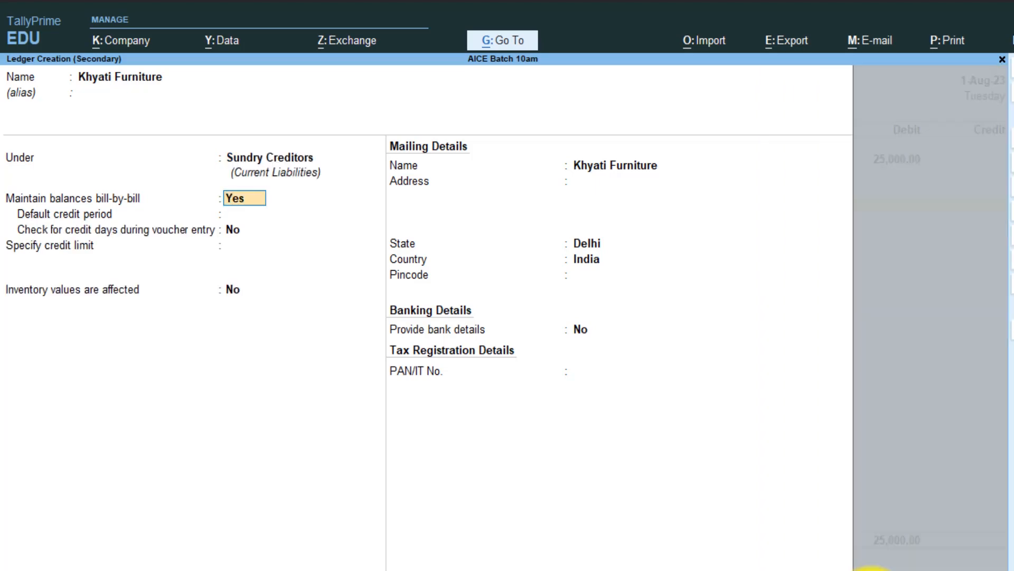
{"action": "key", "text": "Return"}
{"action": "key", "text": "Return"}
{"action": "key", "text": "Return"}
{"action": "key", "text": "Return"}
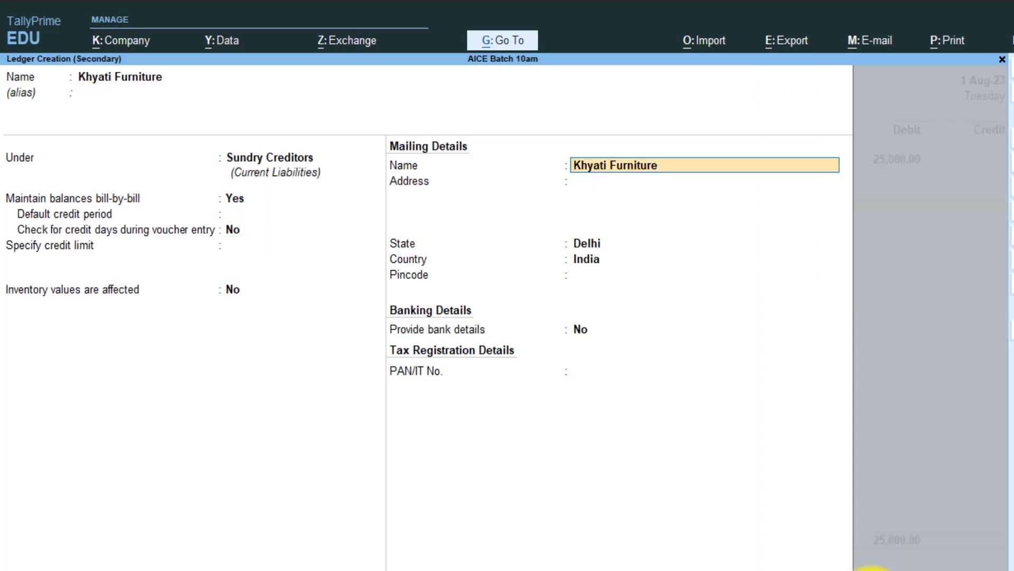
{"action": "key", "text": "Return"}
{"action": "key", "text": "Return"}
{"action": "key", "text": "Return"}
{"action": "key", "text": "ctrl+a"}
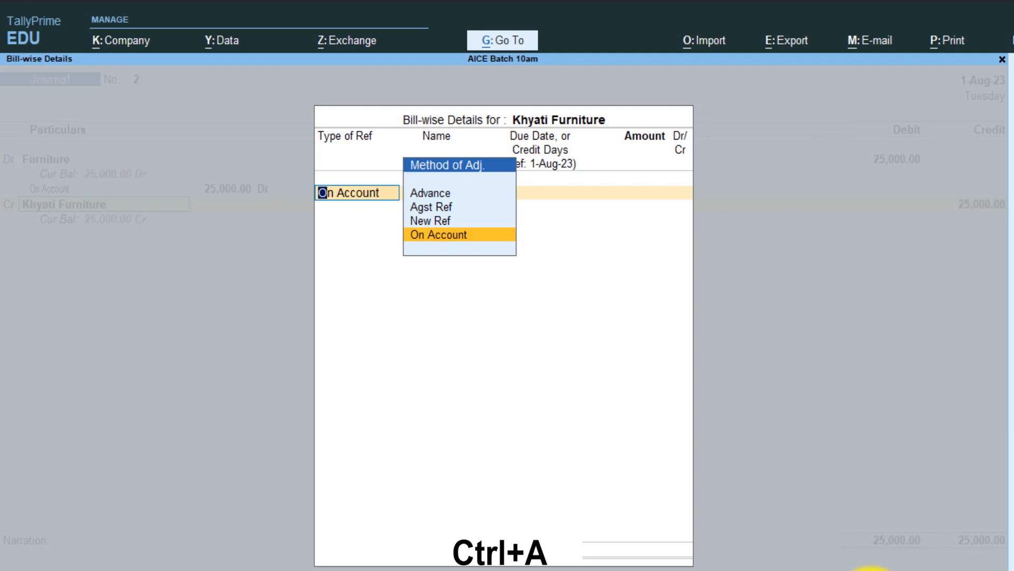
Allocate the 25000 credit to Khyati Furniture as On Account and save the journal voucher without a narration.
{"action": "key", "text": "Return"}
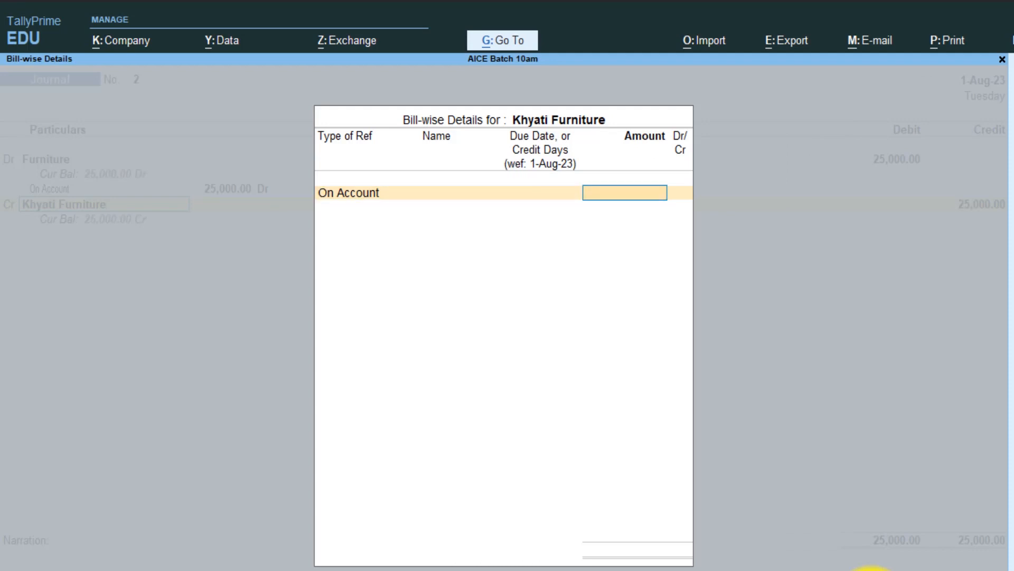
{"action": "type", "text": "25000"}
{"action": "key", "text": "Return"}
{"action": "key", "text": "Return"}
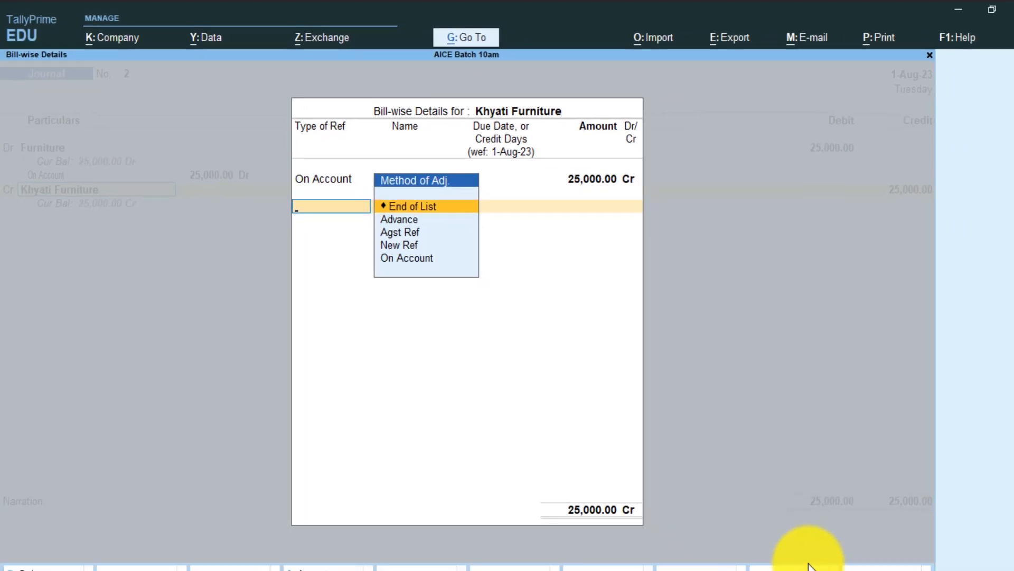
{"action": "key", "text": "Return"}
{"action": "key", "text": "Return"}
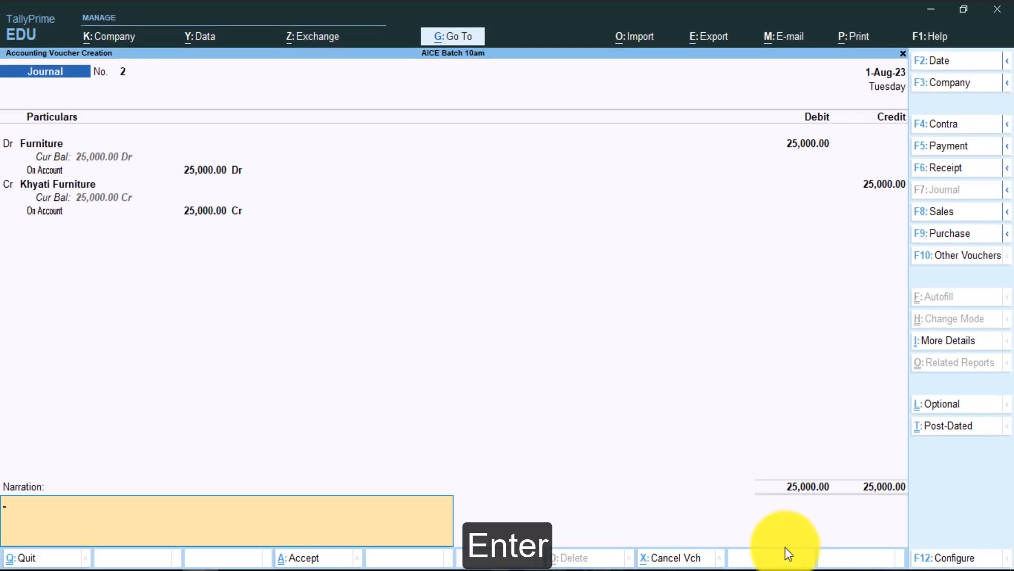
{"action": "key", "text": "Return"}
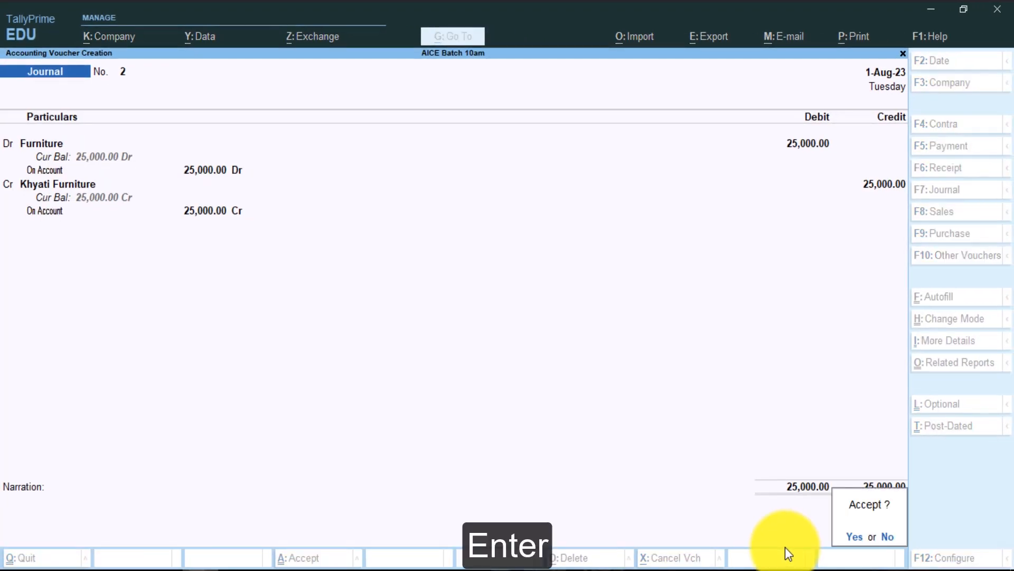
{"action": "key", "text": "Return"}
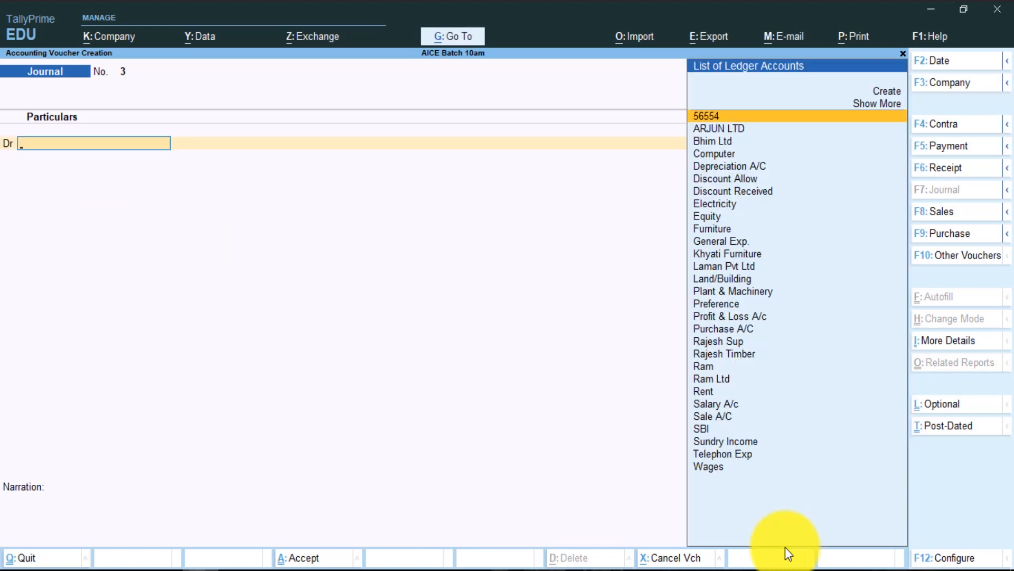